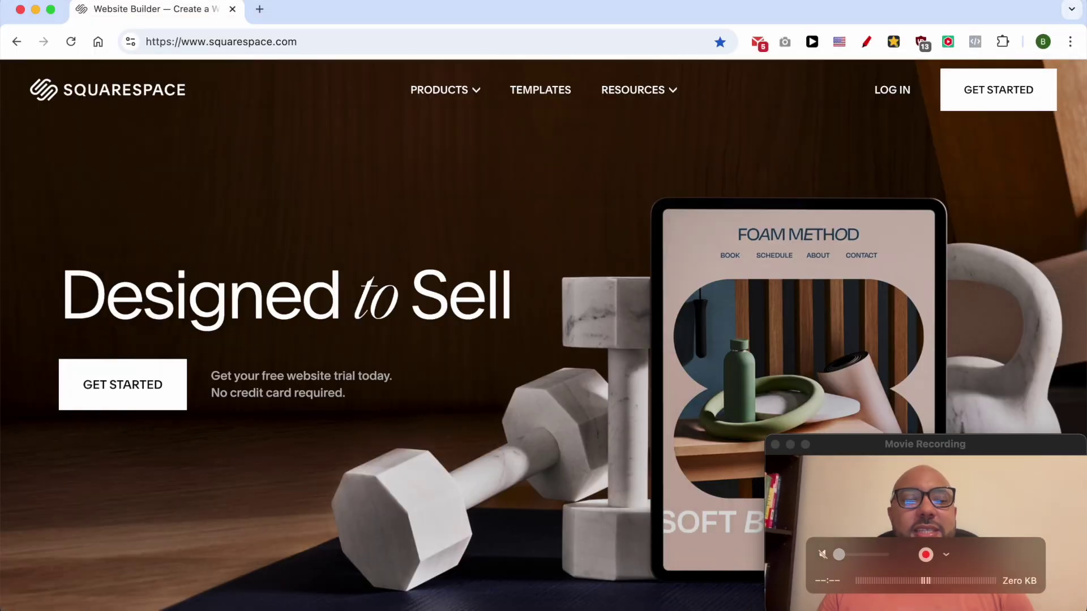
# Step: Log in to Squarespace with the saved account and open the Pine Retaurant2 website
pyautogui.click(889, 91)
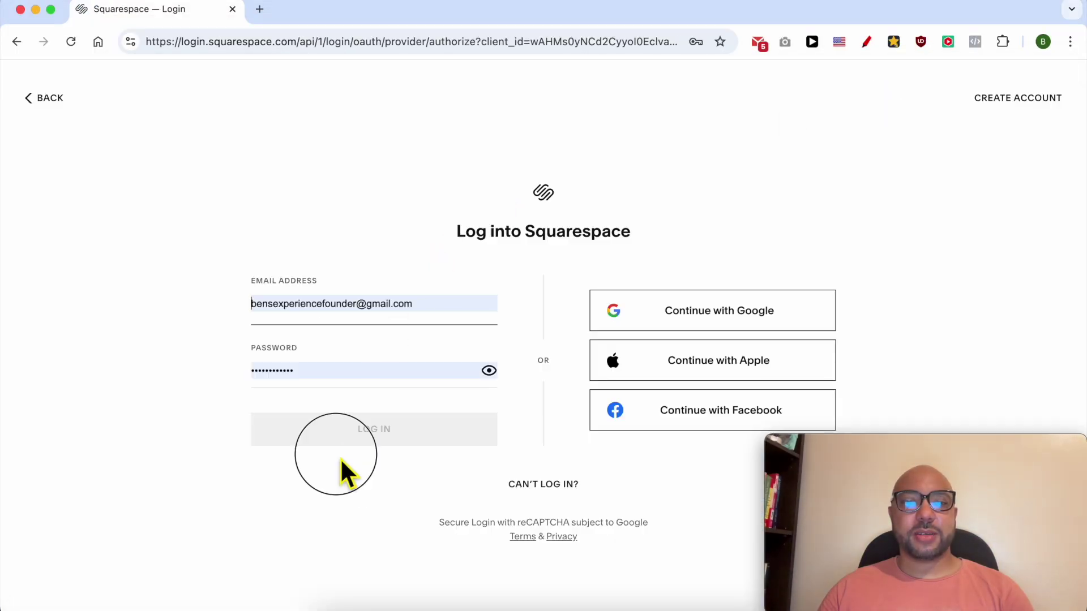
pyautogui.click(341, 438)
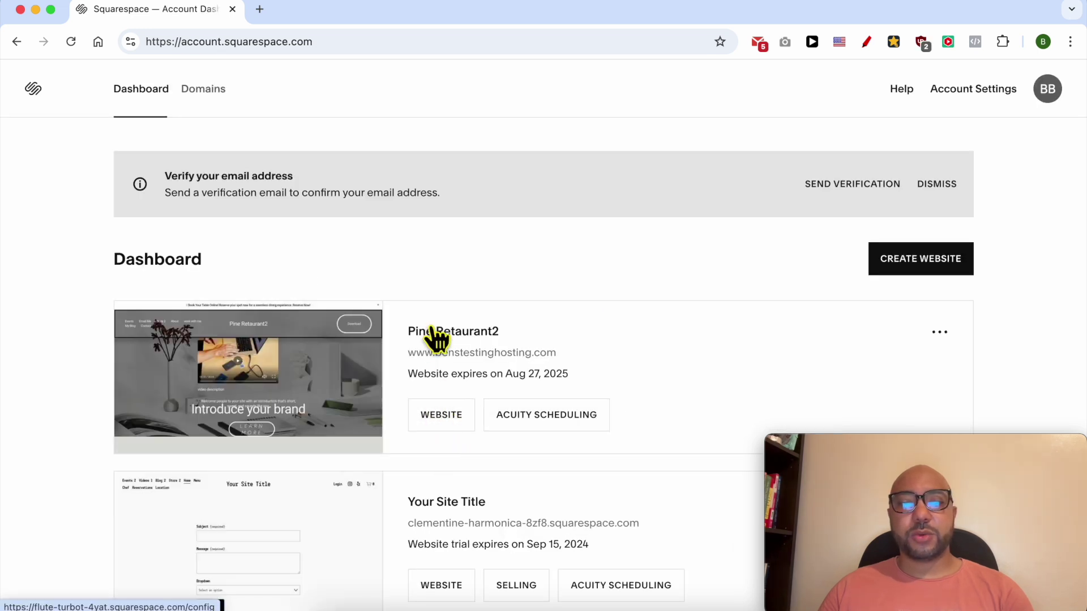
pyautogui.click(425, 420)
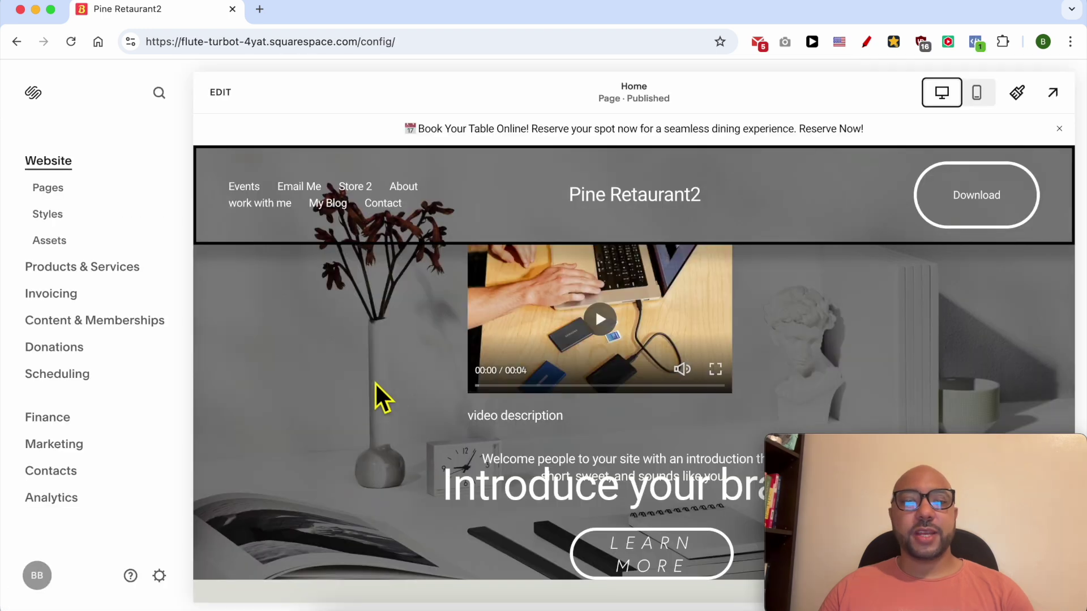
# Step: Go to the Selling > Taxes settings and start adding a new tax rate
pyautogui.click(158, 579)
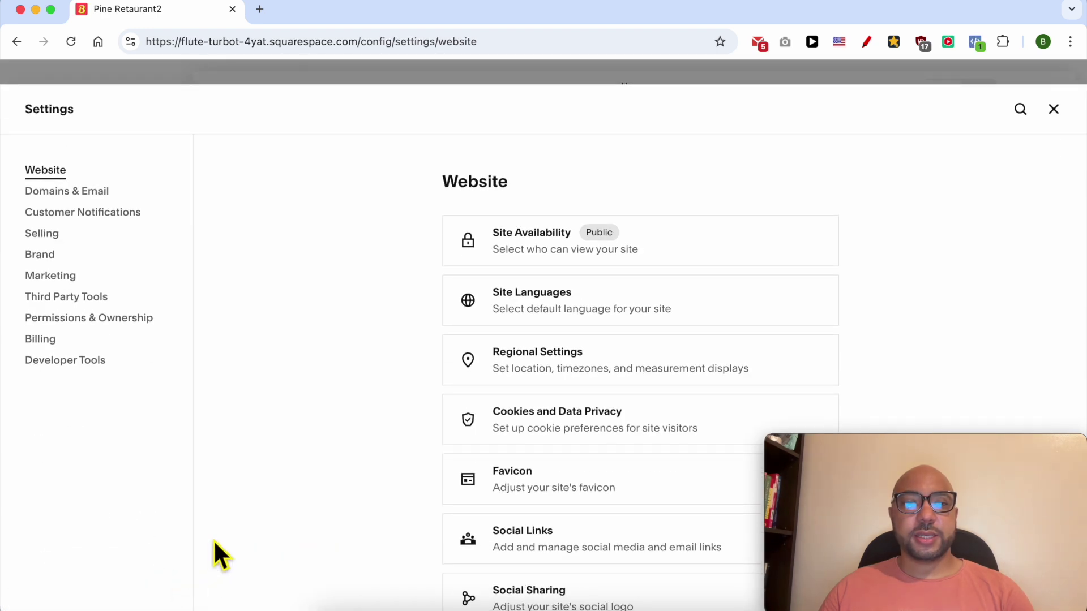
pyautogui.click(55, 232)
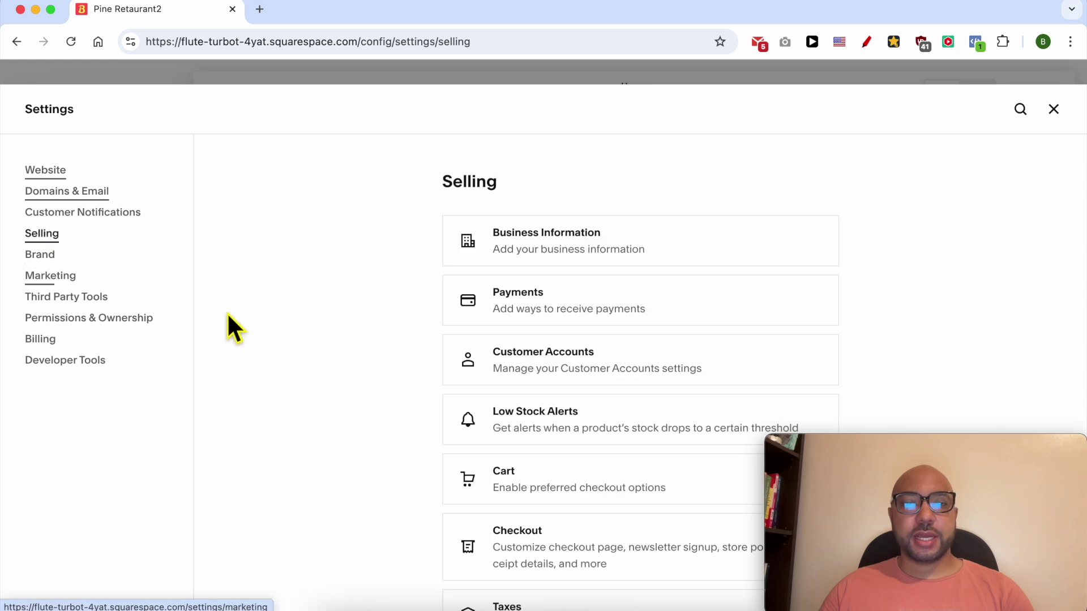
pyautogui.scroll(-1, 566, 478)
pyautogui.scroll(-3, 575, 484)
pyautogui.click(561, 396)
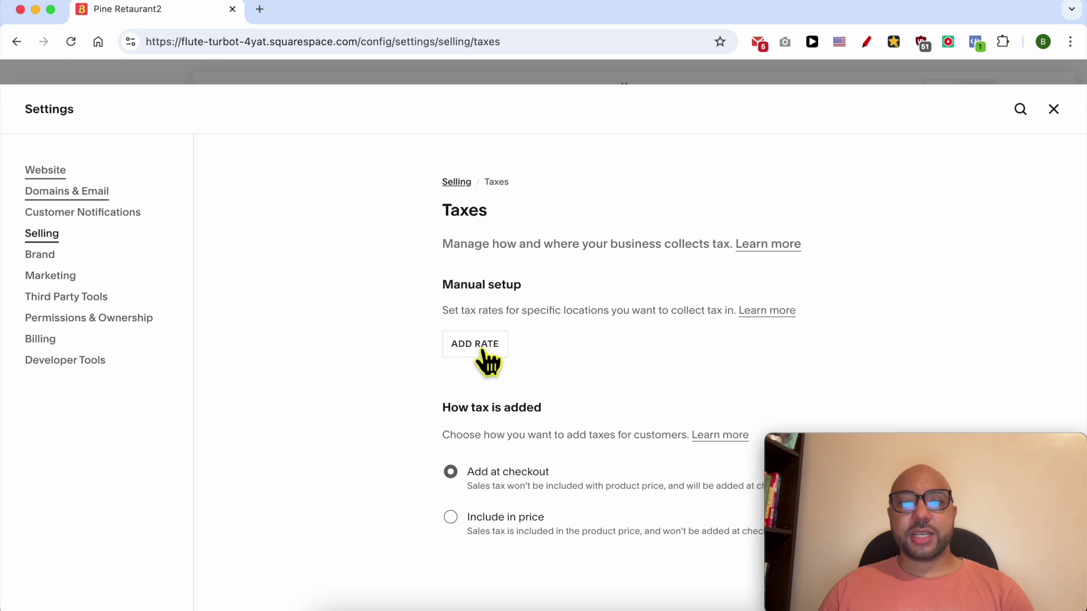
pyautogui.tripleClick(486, 294)
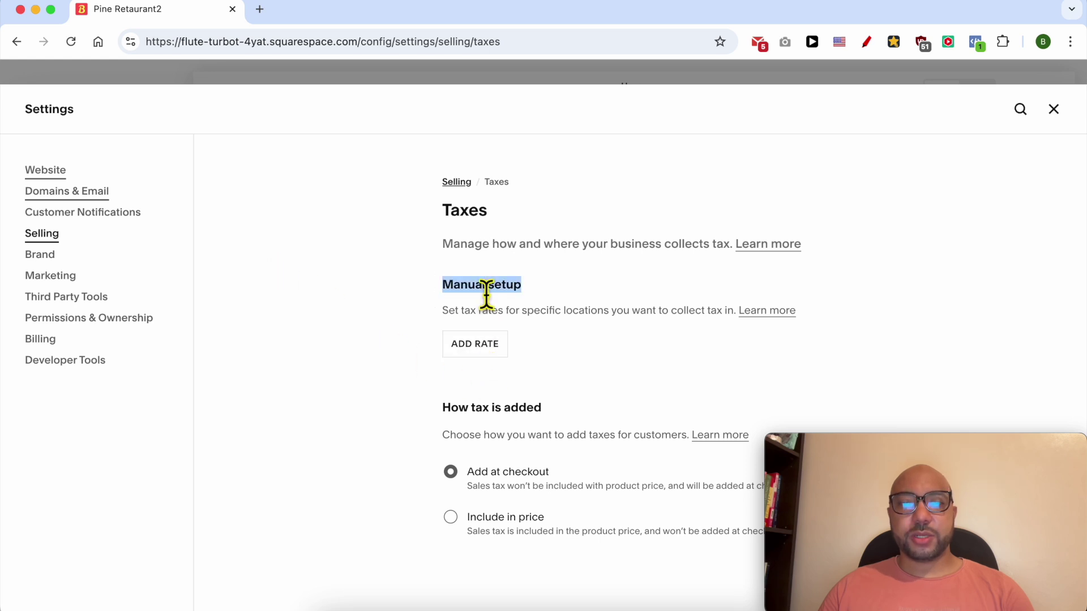
pyautogui.click(486, 347)
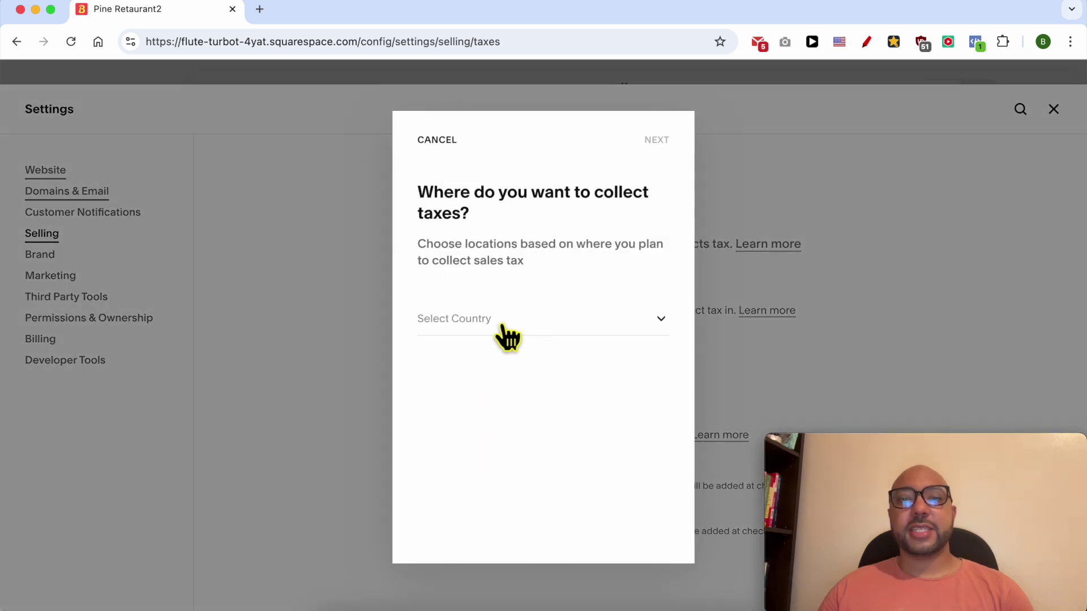
# Step: Choose United States as the country and California as the state, then continue
pyautogui.click(503, 329)
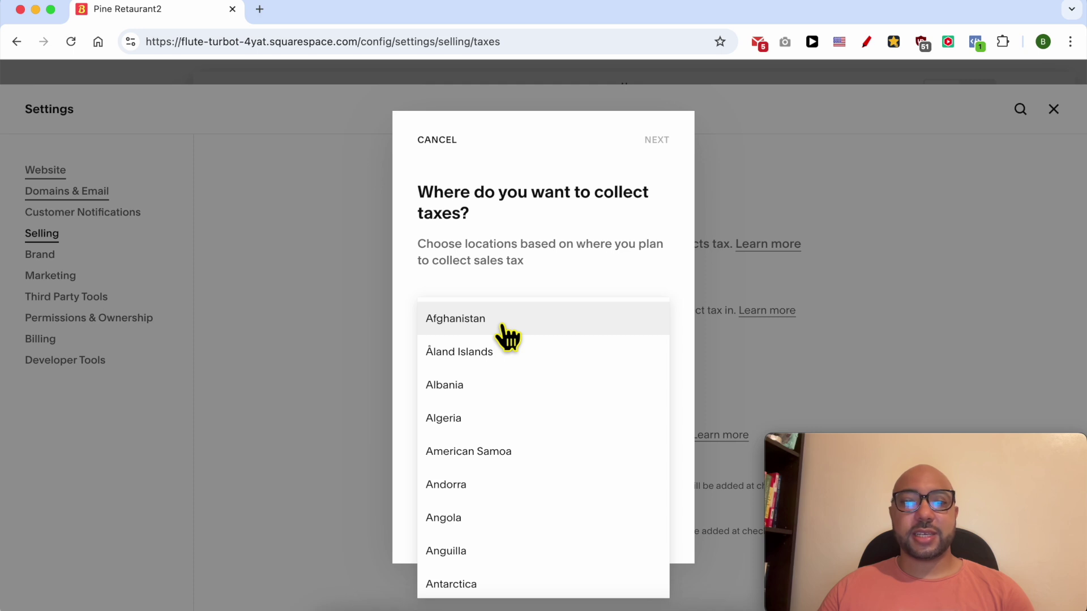
pyautogui.press('u')
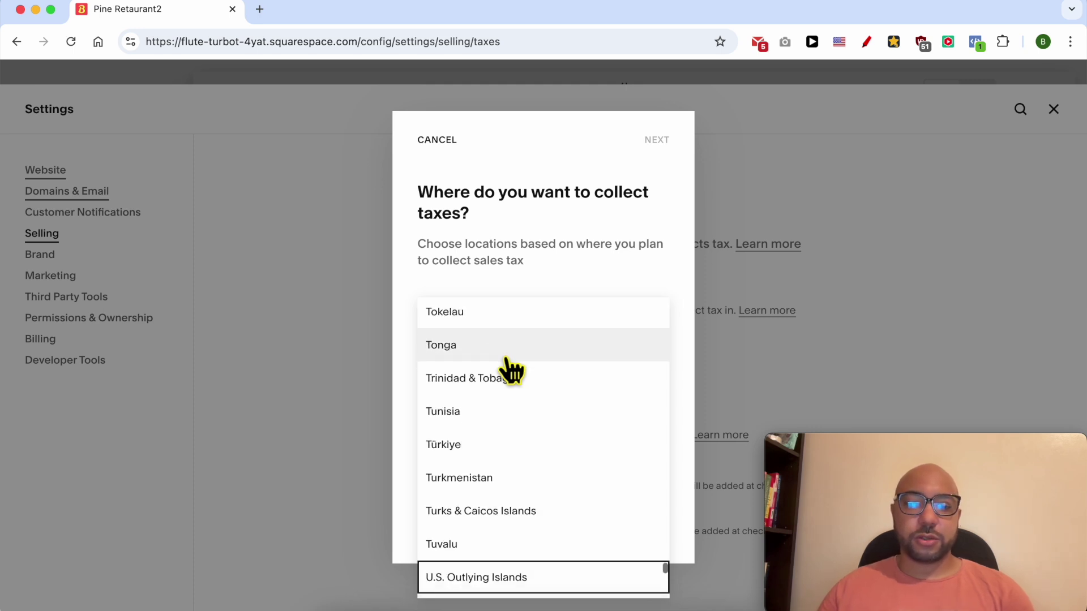
pyautogui.scroll(-4, 532, 437)
pyautogui.click(519, 490)
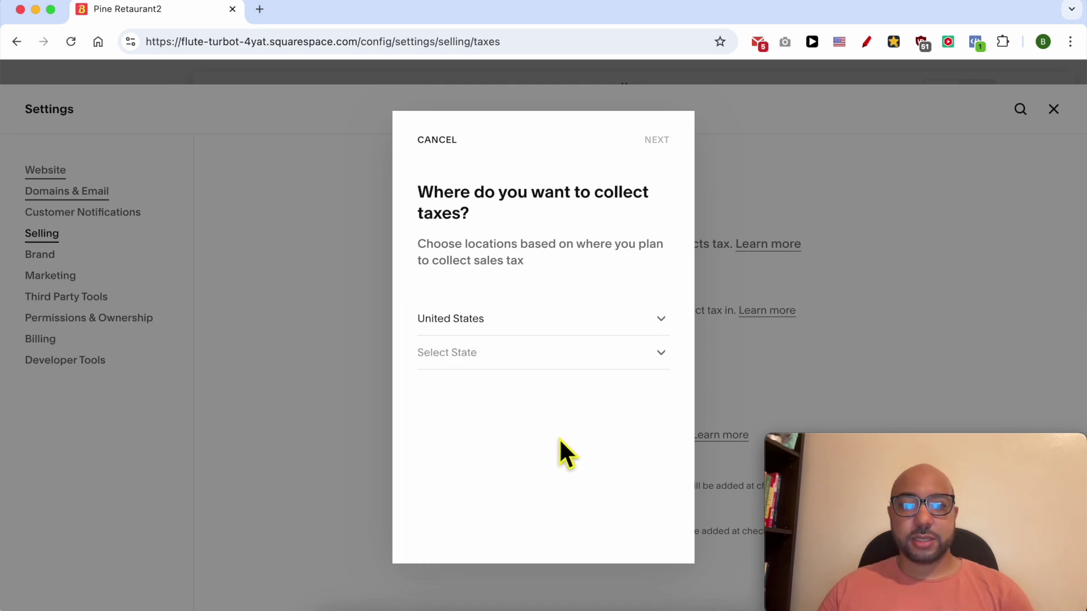
pyautogui.click(509, 352)
pyautogui.scroll(-15, 532, 413)
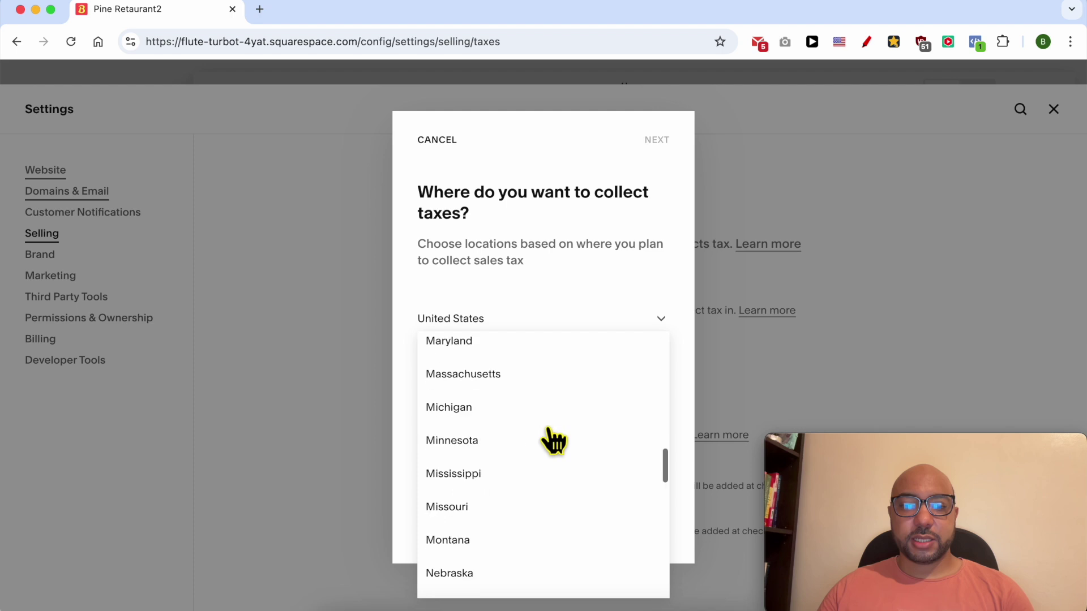
pyautogui.scroll(15, 535, 399)
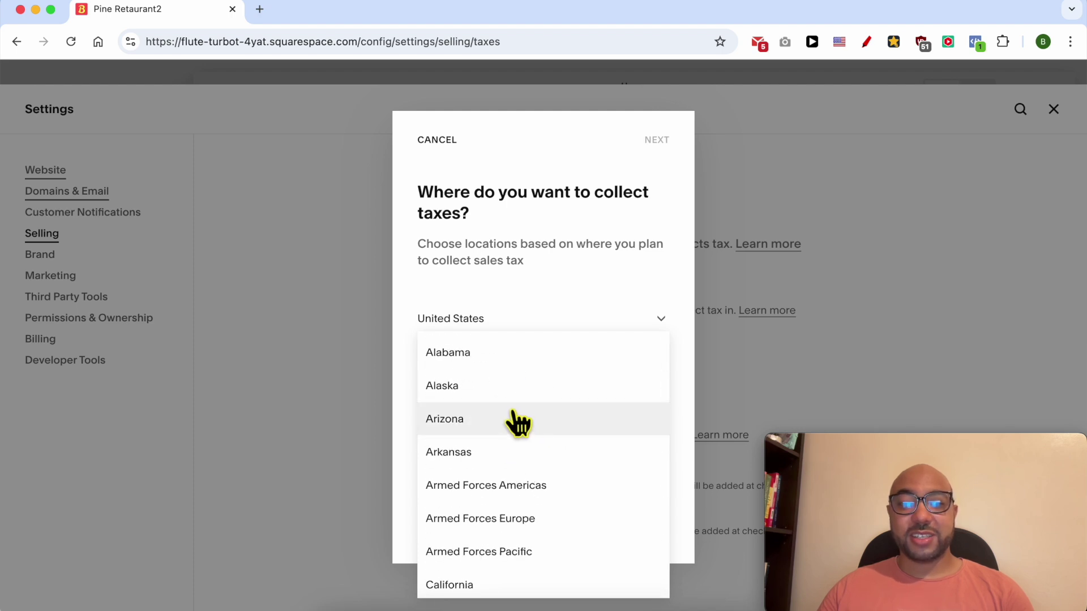
pyautogui.click(507, 588)
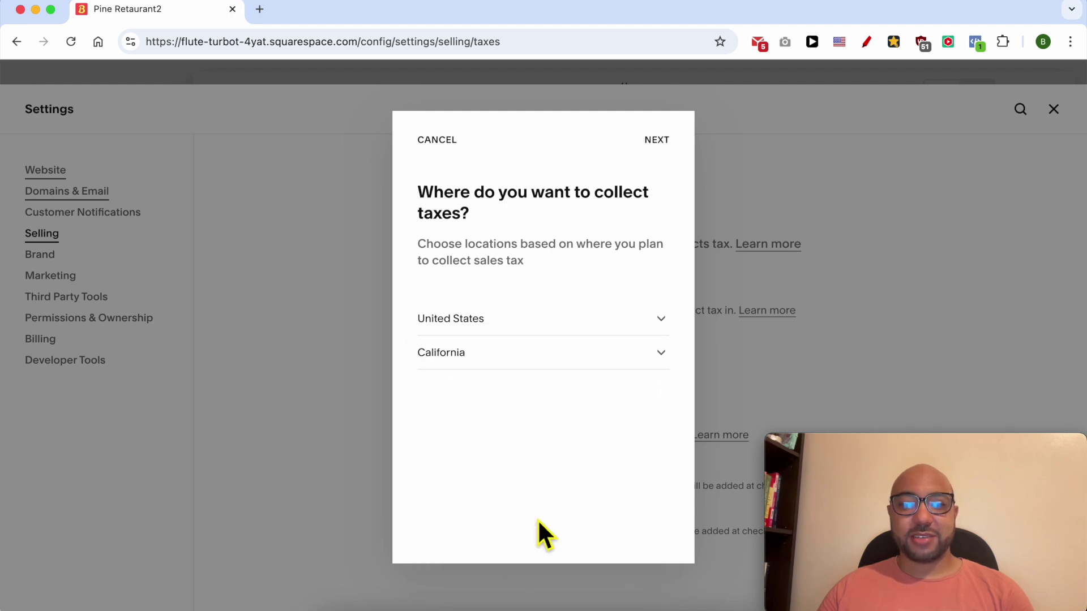
pyautogui.click(657, 142)
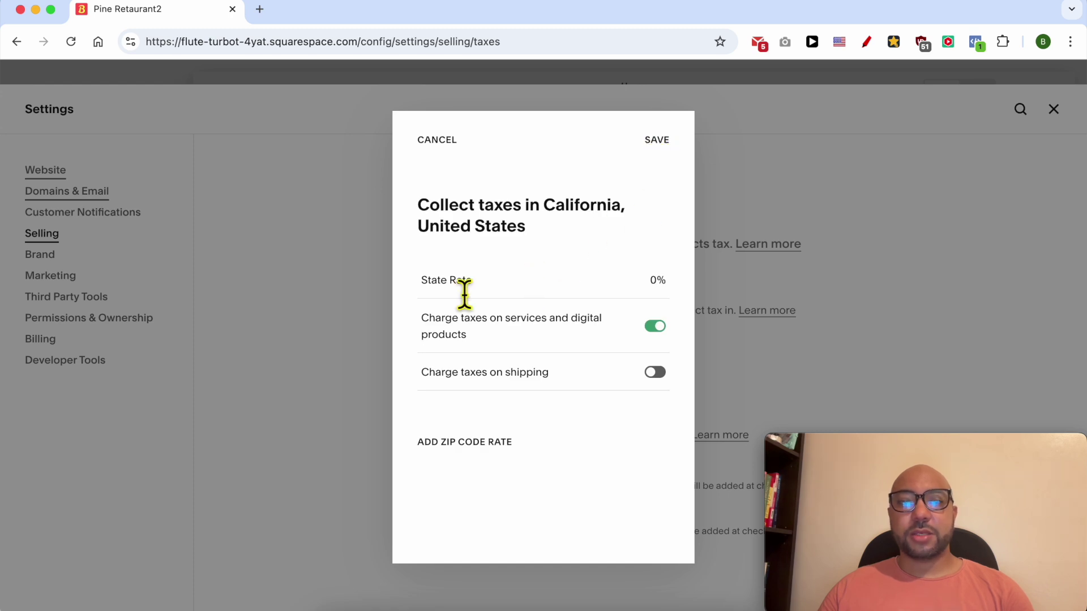
# Step: Change California's State Rate from 0 to 5% and begin a ZIP code rate
pyautogui.click(555, 287)
pyautogui.click(560, 287)
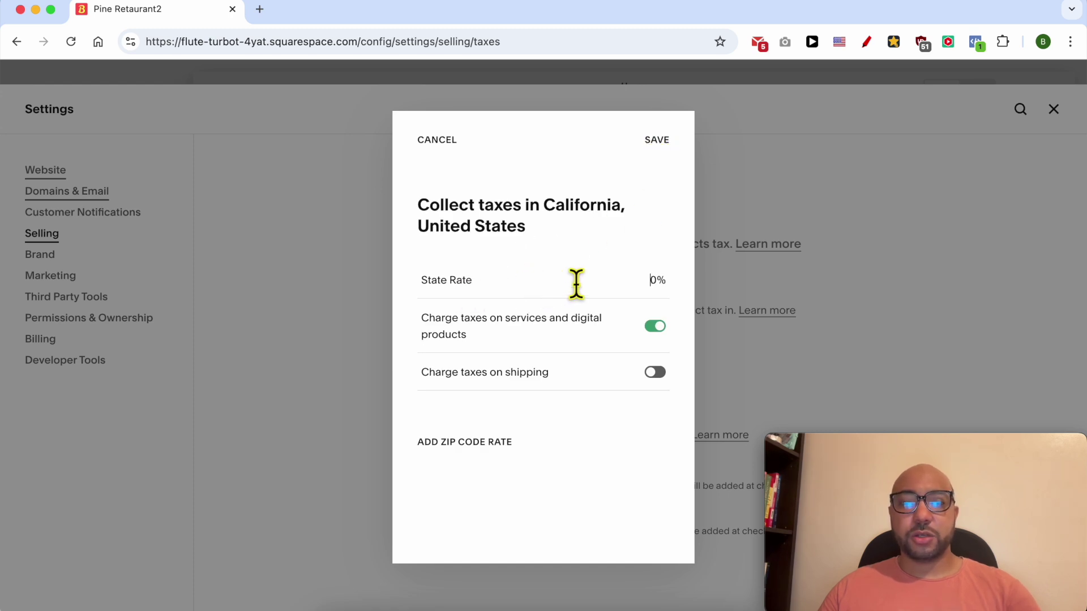
pyautogui.doubleClick(594, 286)
pyautogui.write('5')
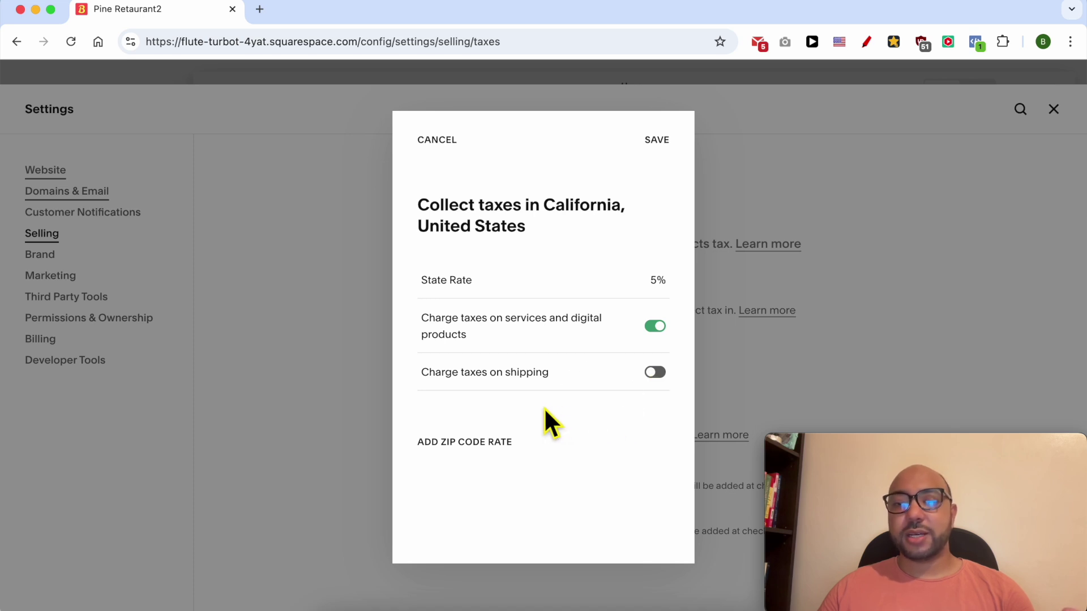
pyautogui.click(464, 444)
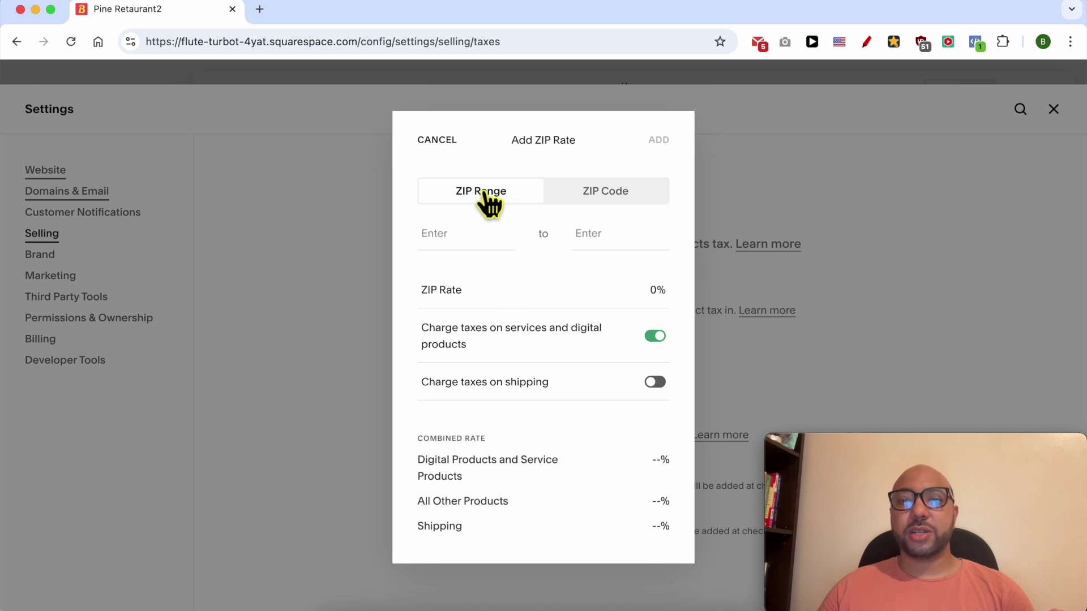
# Step: In ZIP Range mode, enter the range's ZIP codes and a 10% ZIP Rate
pyautogui.click(622, 193)
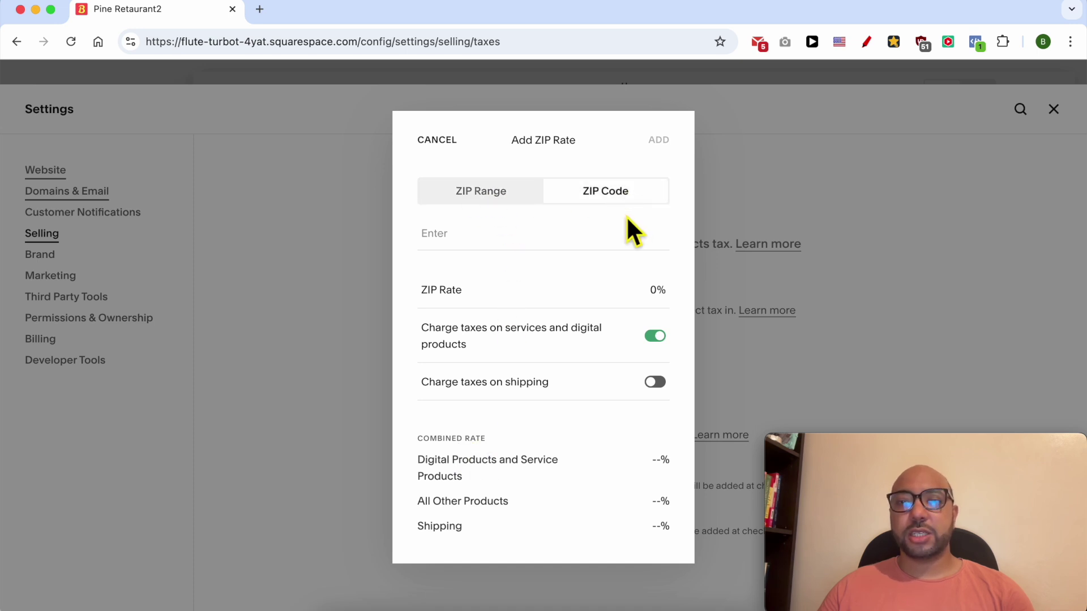
pyautogui.click(531, 242)
pyautogui.click(500, 195)
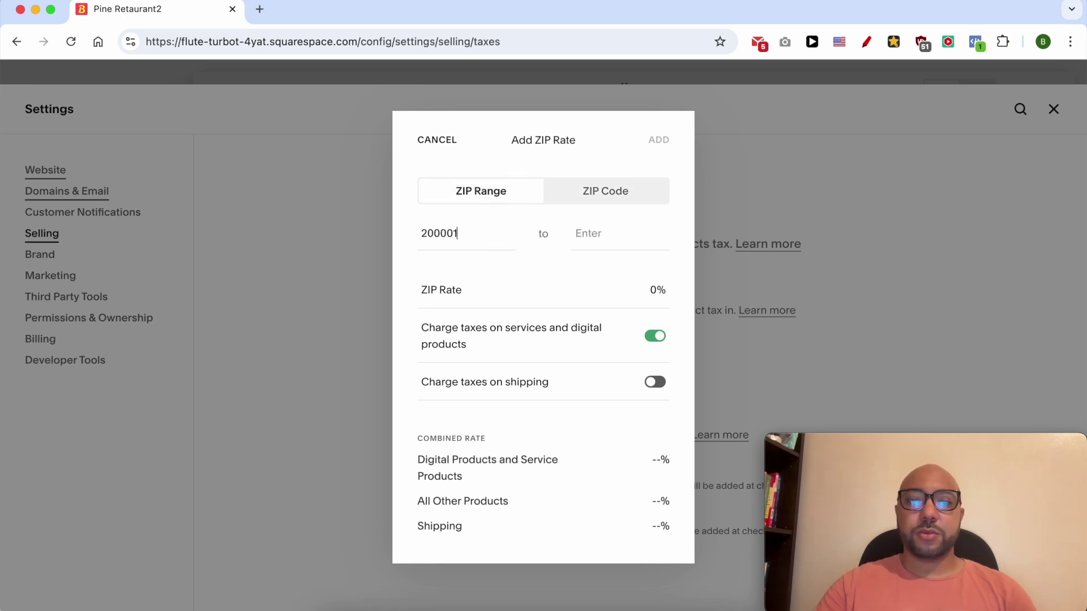
pyautogui.write('2001')
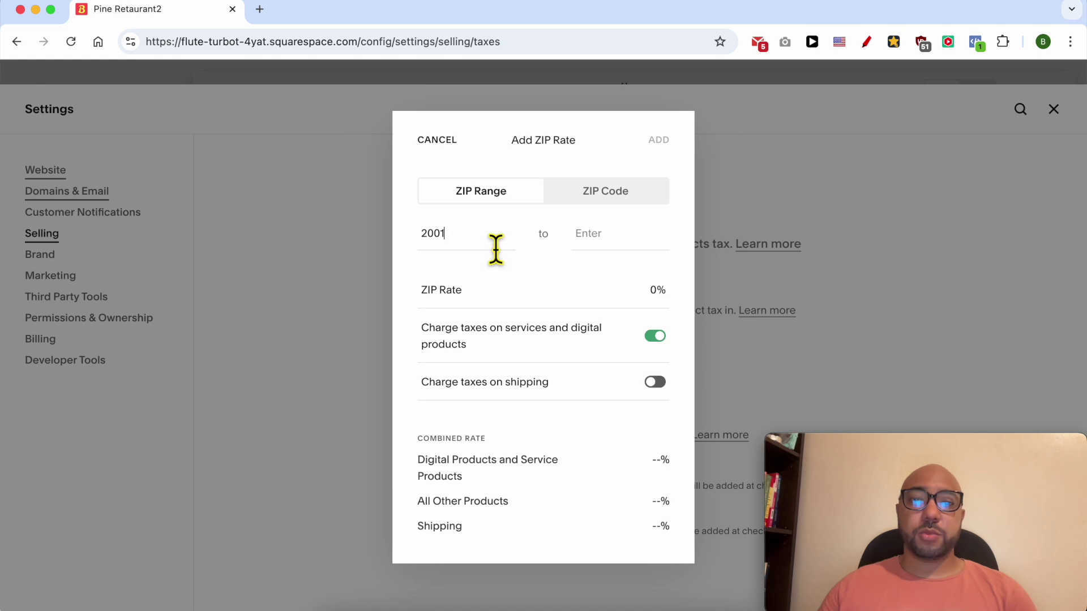
pyautogui.click(628, 242)
pyautogui.press('BackSpace')
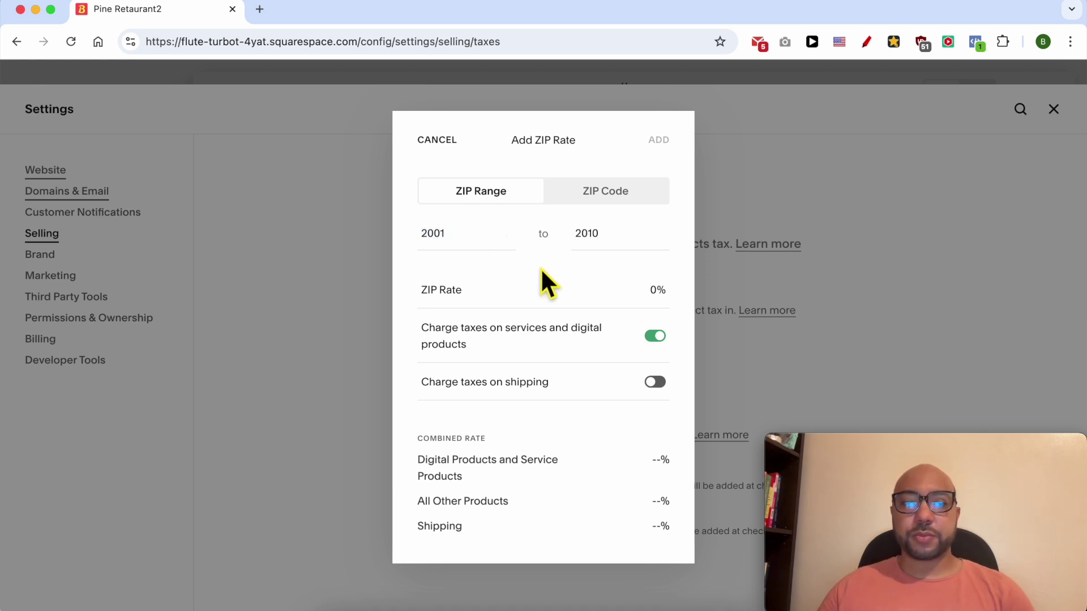
pyautogui.click(618, 291)
pyautogui.write('10')
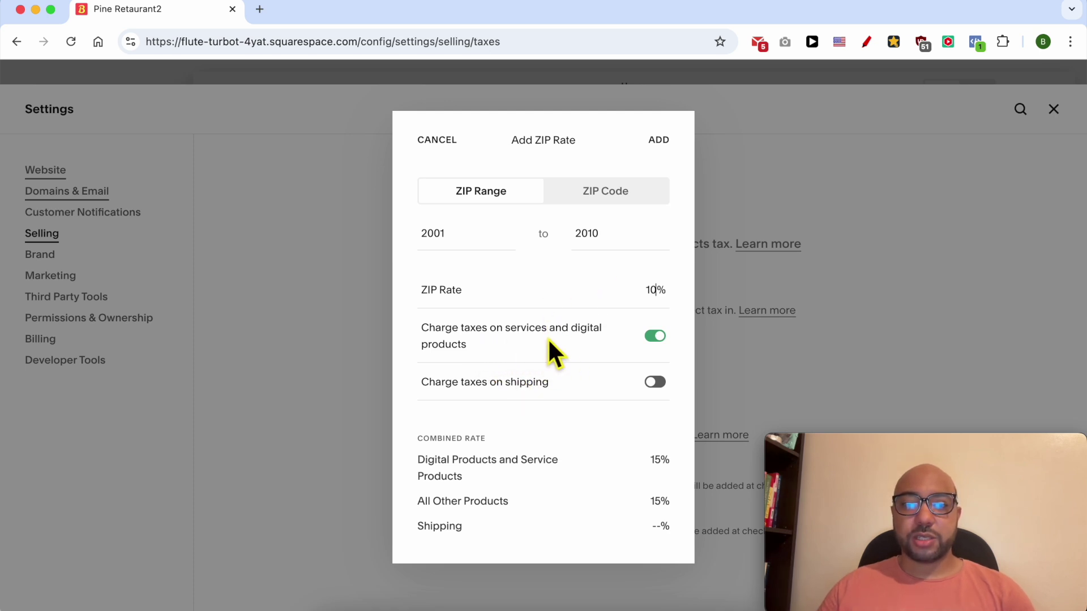
# Step: Check the combined rates, correct the range to 20010–20100, and add the ZIP rate
pyautogui.scroll(-1, 569, 397)
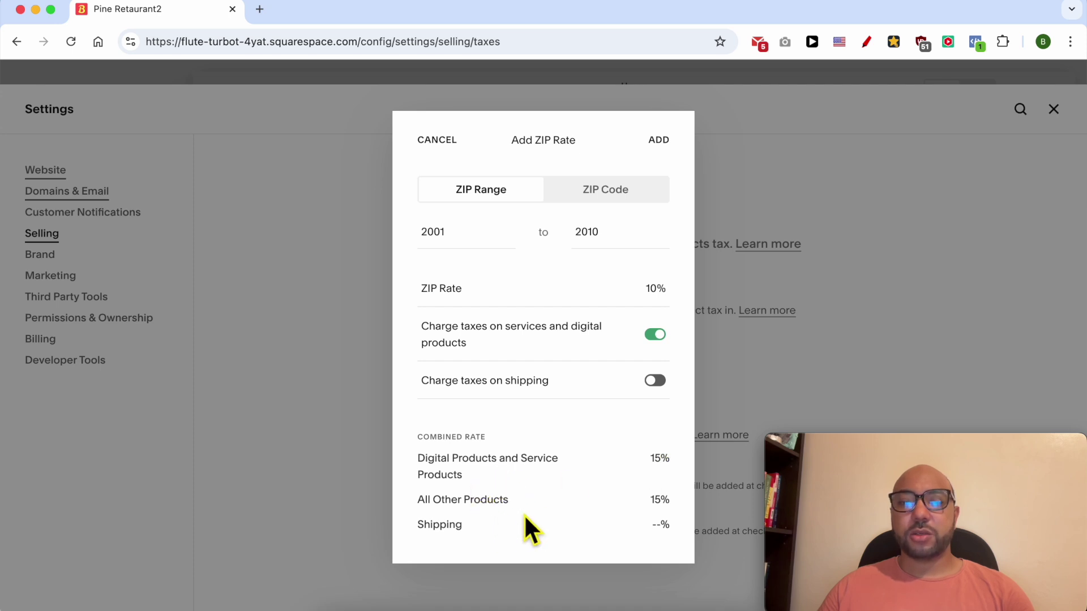
pyautogui.moveTo(675, 502); pyautogui.dragTo(643, 503)
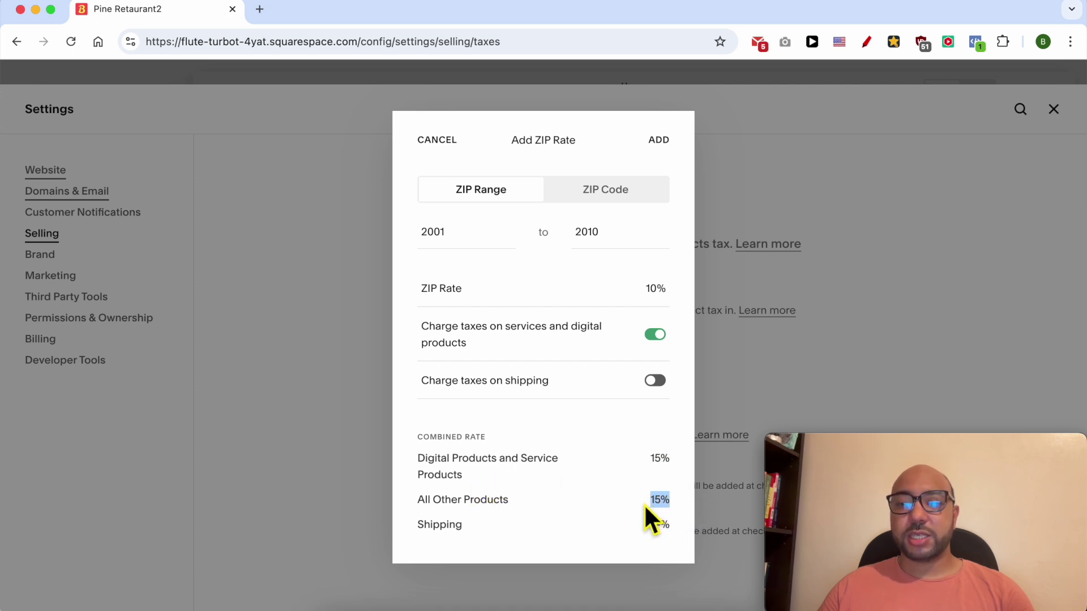
pyautogui.doubleClick(440, 526)
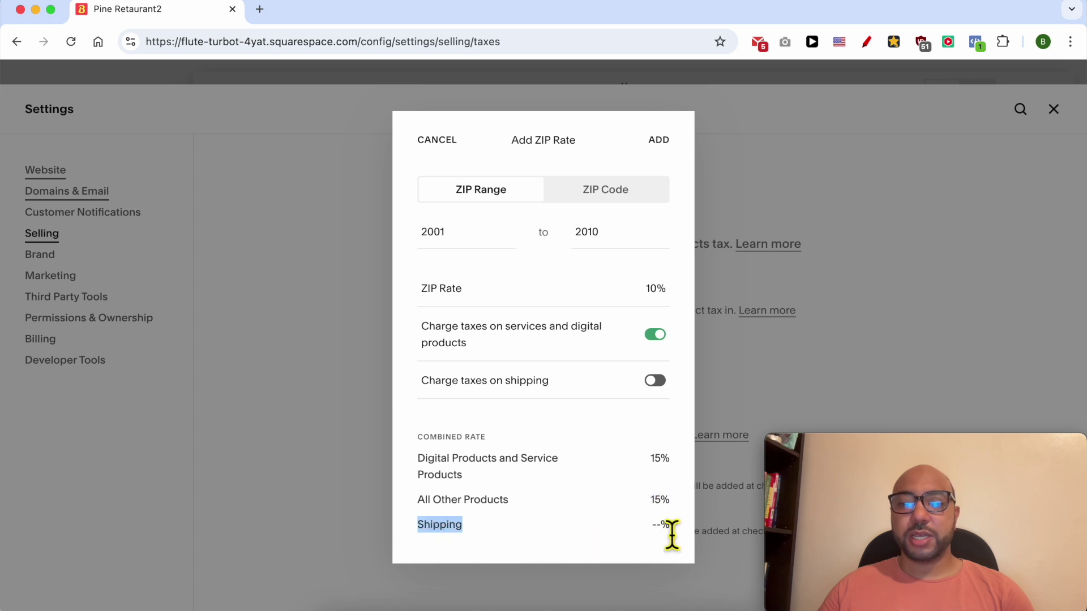
pyautogui.click(658, 140)
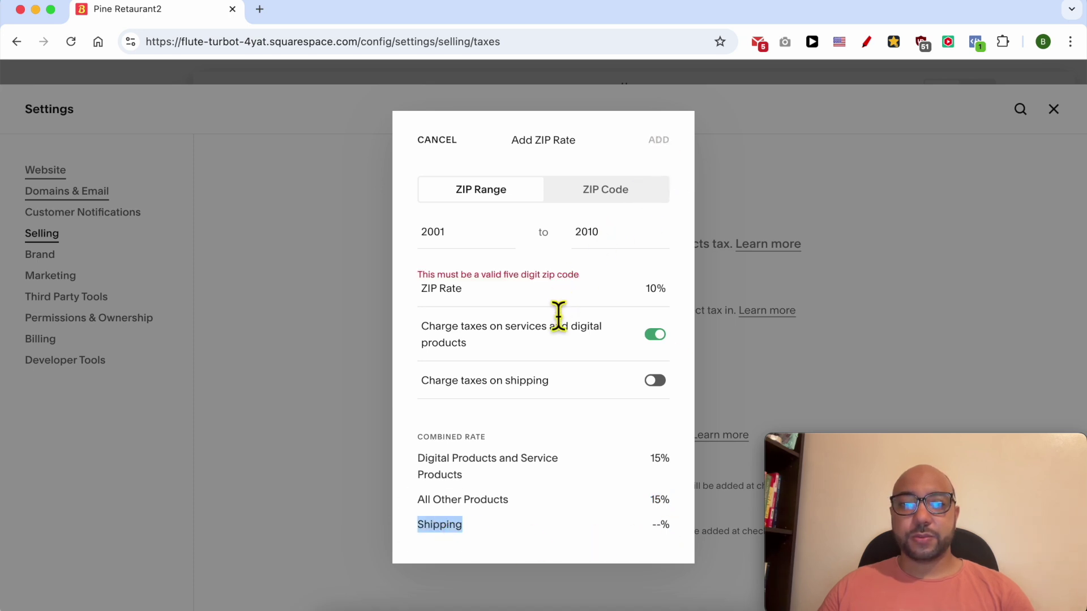
pyautogui.click(453, 241)
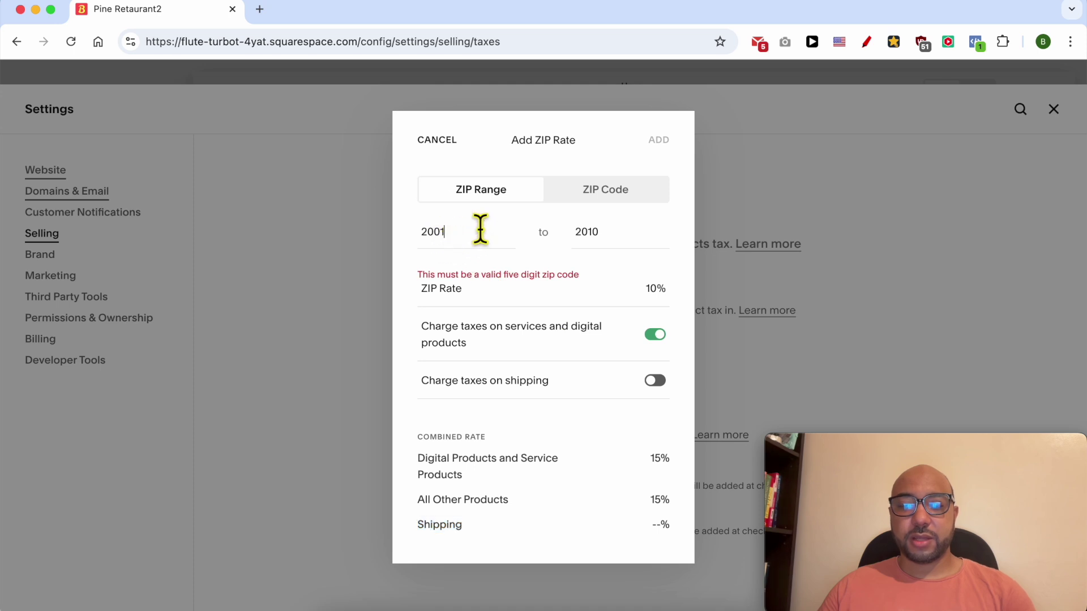
pyautogui.write('0')
pyautogui.click(636, 240)
pyautogui.write('0')
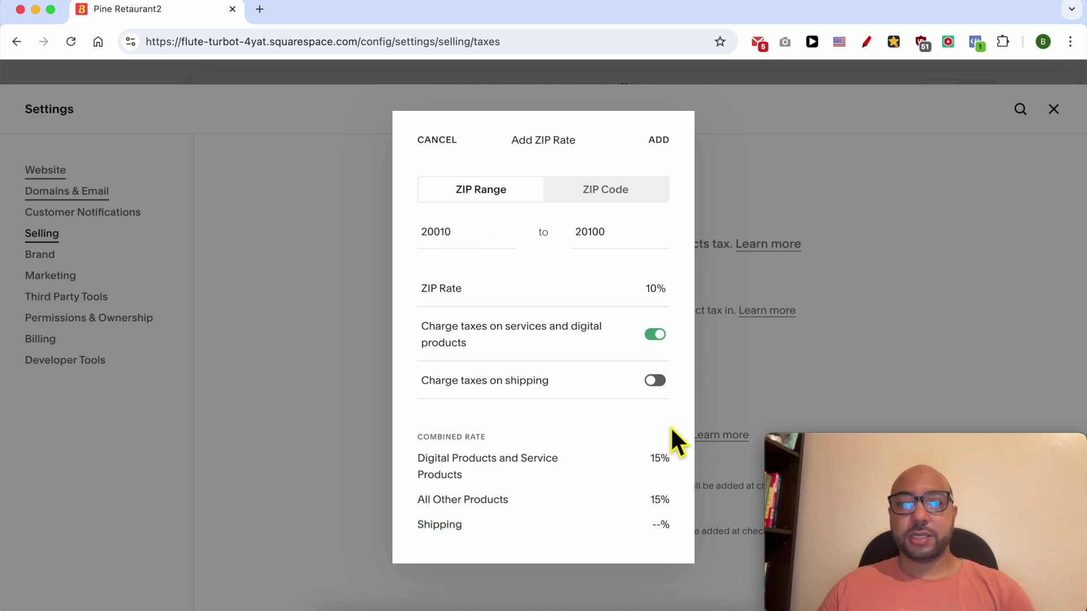
pyautogui.click(658, 139)
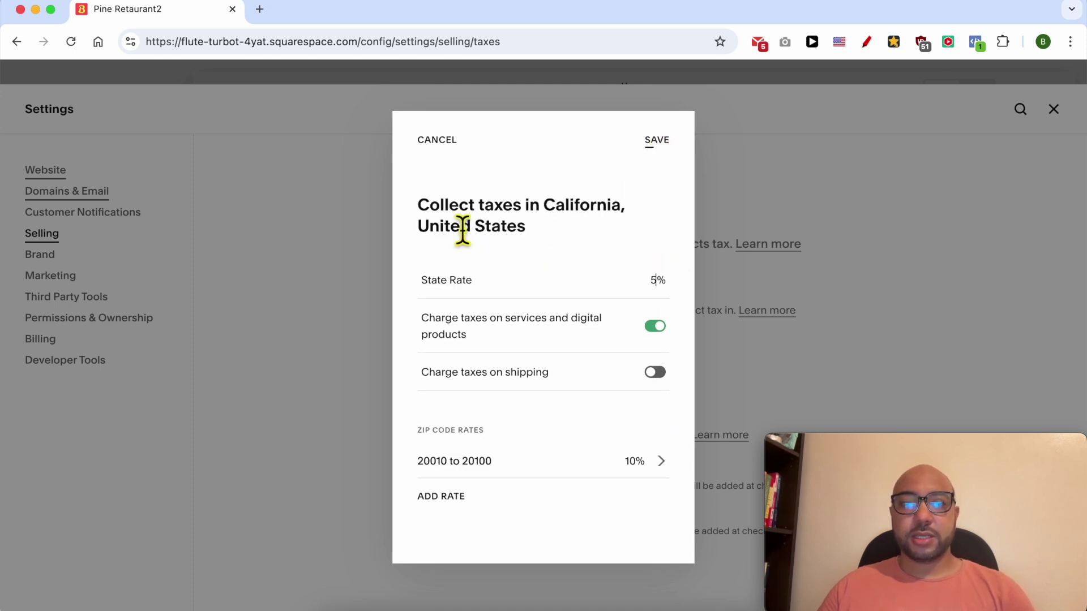
# Step: Review the 5% state rate and the 20010–20100 ZIP rate, then save California's tax
pyautogui.moveTo(544, 213); pyautogui.dragTo(648, 212)
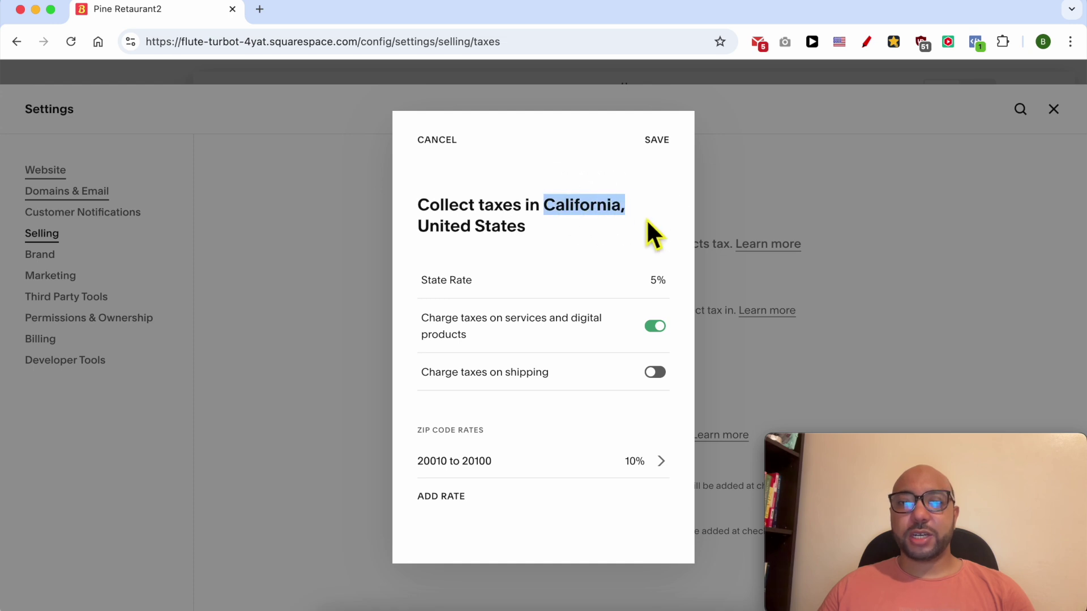
pyautogui.doubleClick(658, 294)
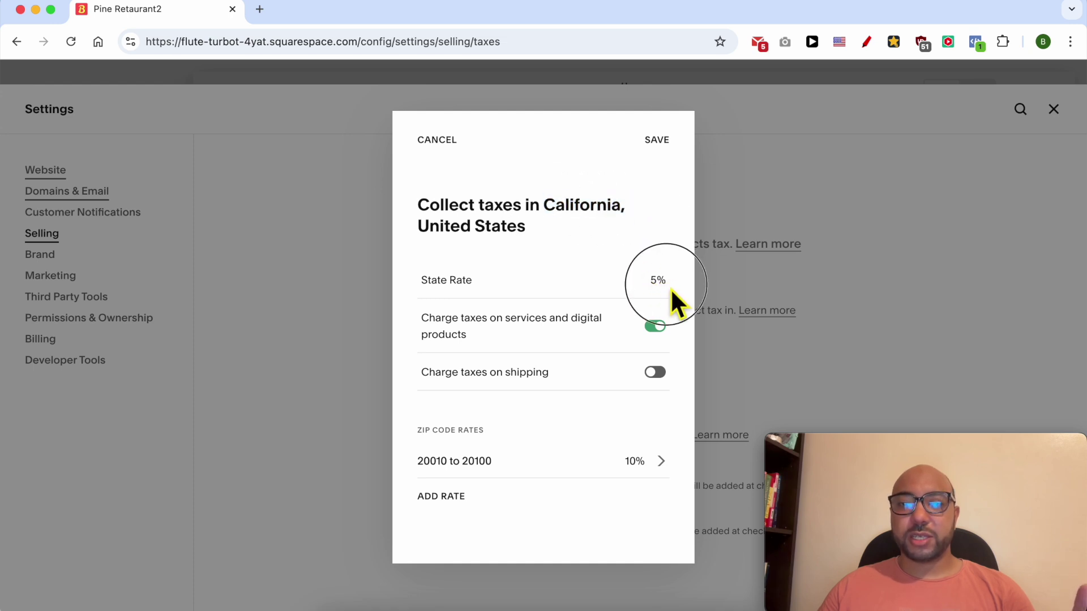
pyautogui.click(412, 468)
pyautogui.moveTo(412, 469); pyautogui.dragTo(497, 473)
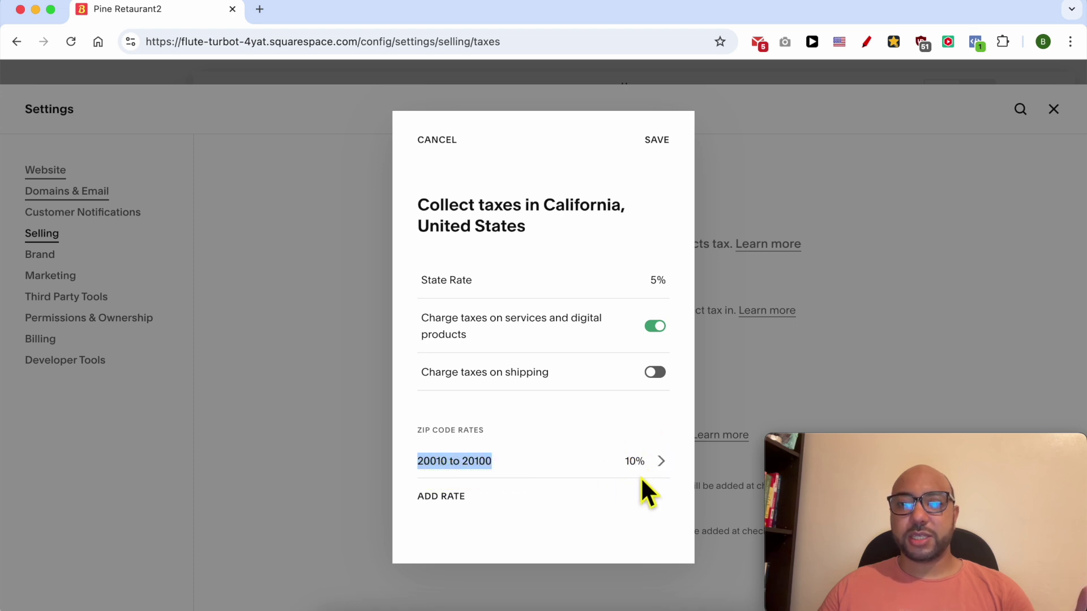
pyautogui.click(657, 144)
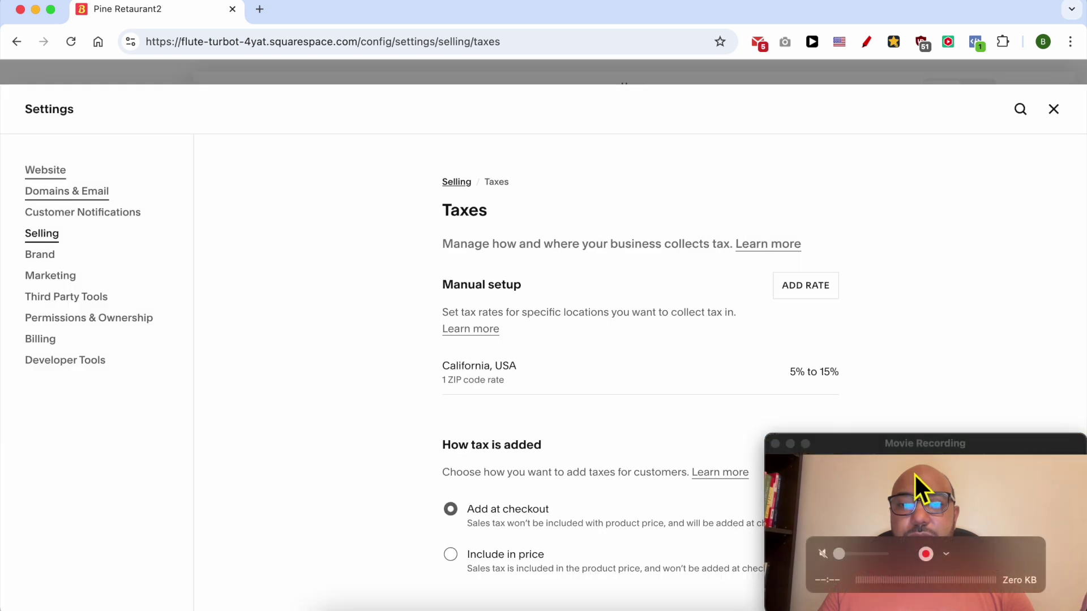
pyautogui.moveTo(918, 445); pyautogui.dragTo(572, 402)
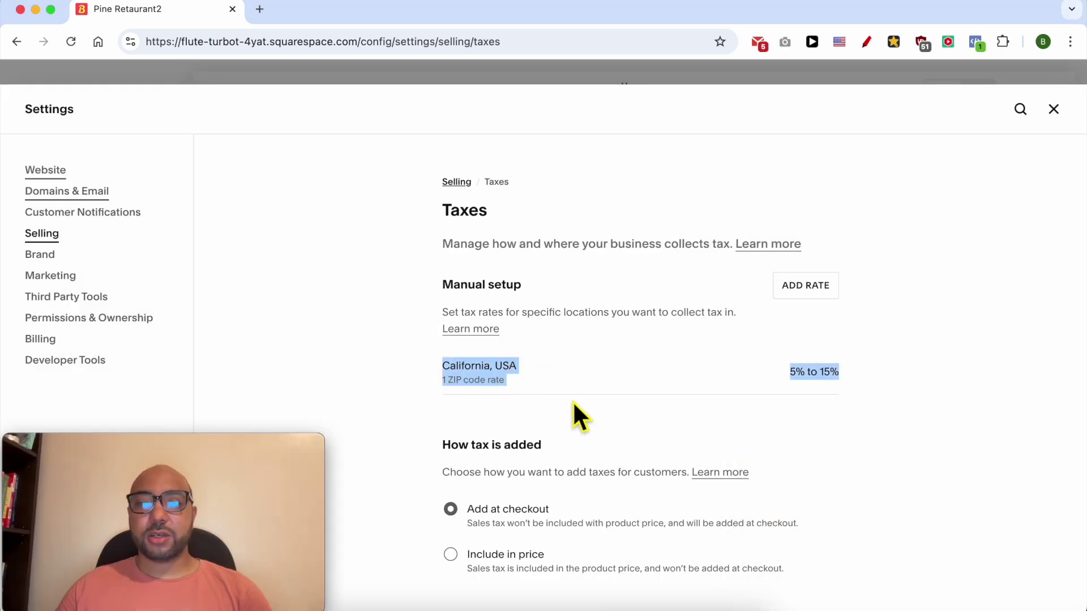
# Step: Select Add at checkout under How tax is added, then close Settings
pyautogui.click(918, 401)
pyautogui.moveTo(440, 446); pyautogui.dragTo(561, 453)
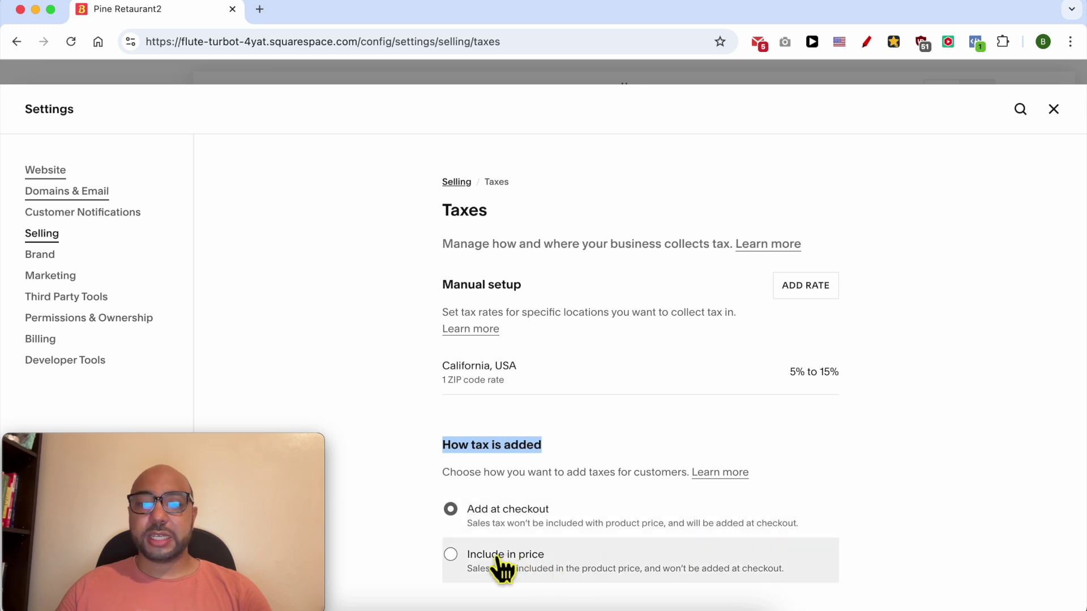
pyautogui.click(479, 524)
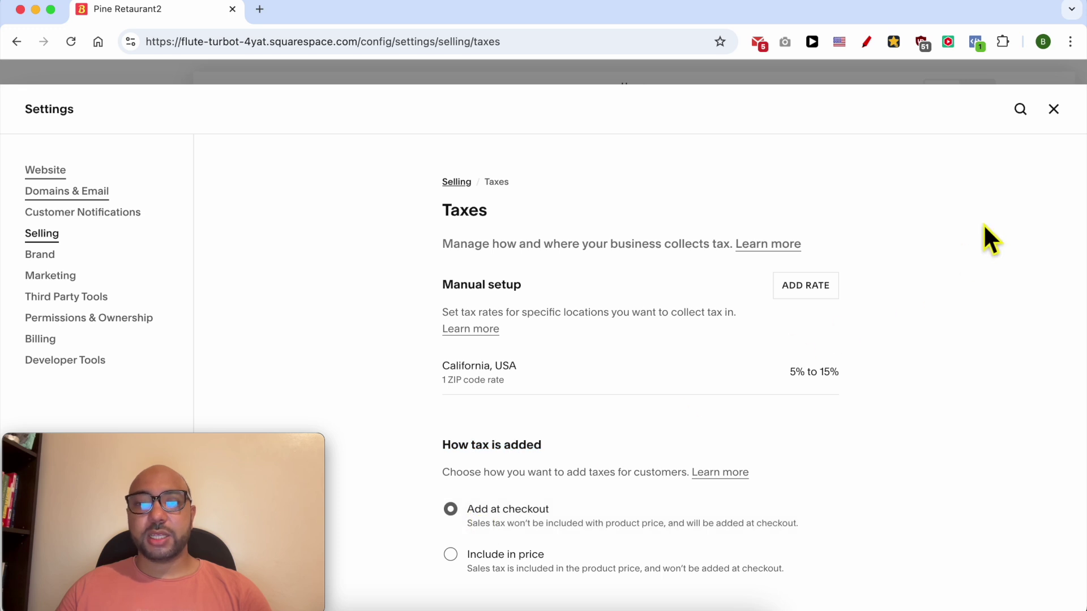
pyautogui.click(1053, 109)
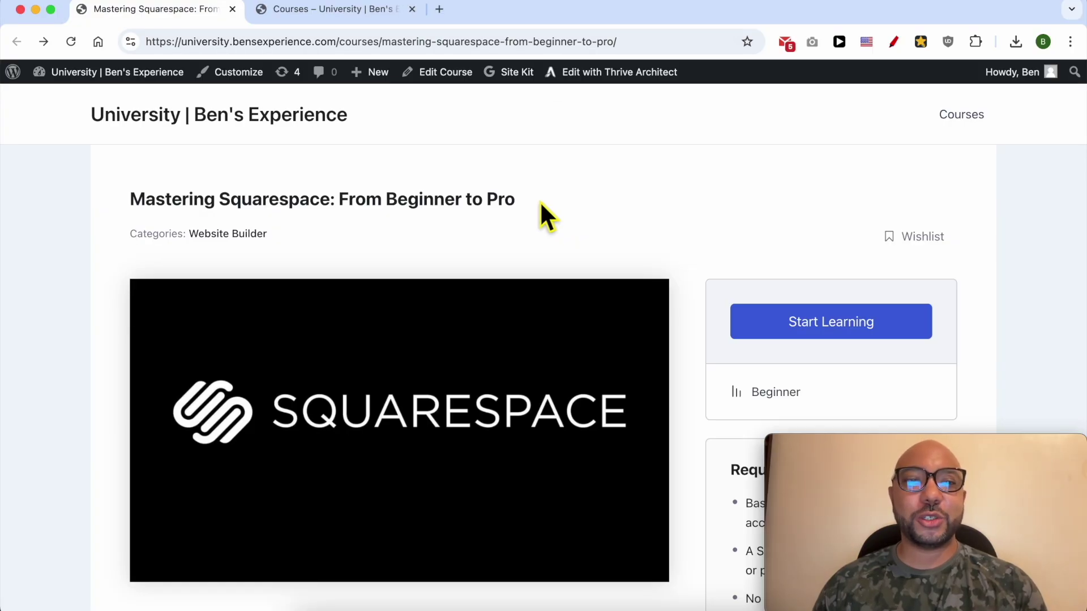
# Step: Highlight the site title and the Mastering Squarespace course heading, then scroll down the curriculum
pyautogui.tripleClick(393, 113)
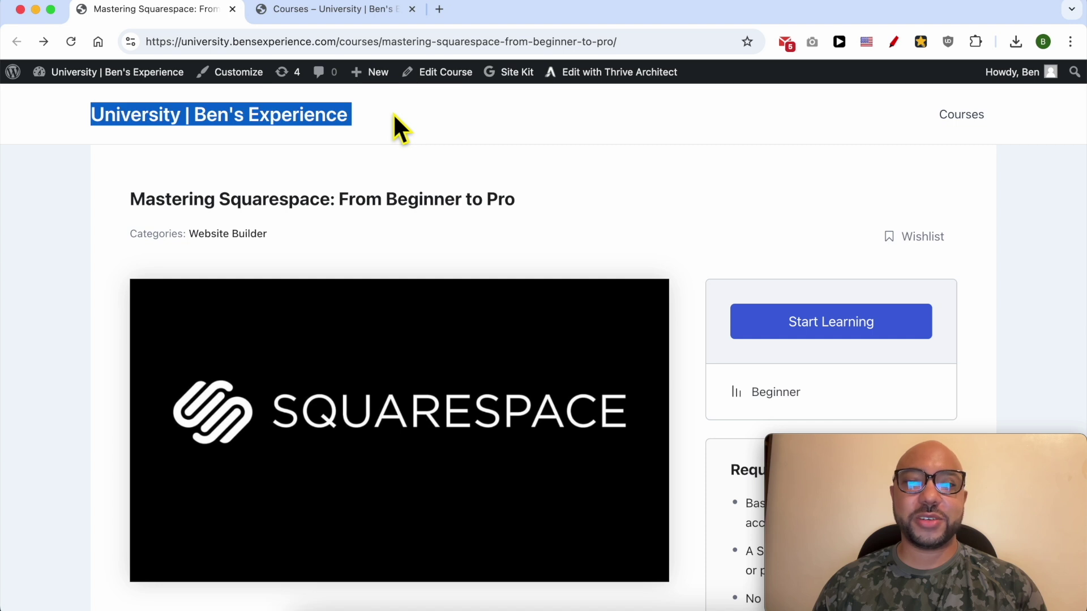
pyautogui.click(556, 199)
pyautogui.tripleClick(538, 200)
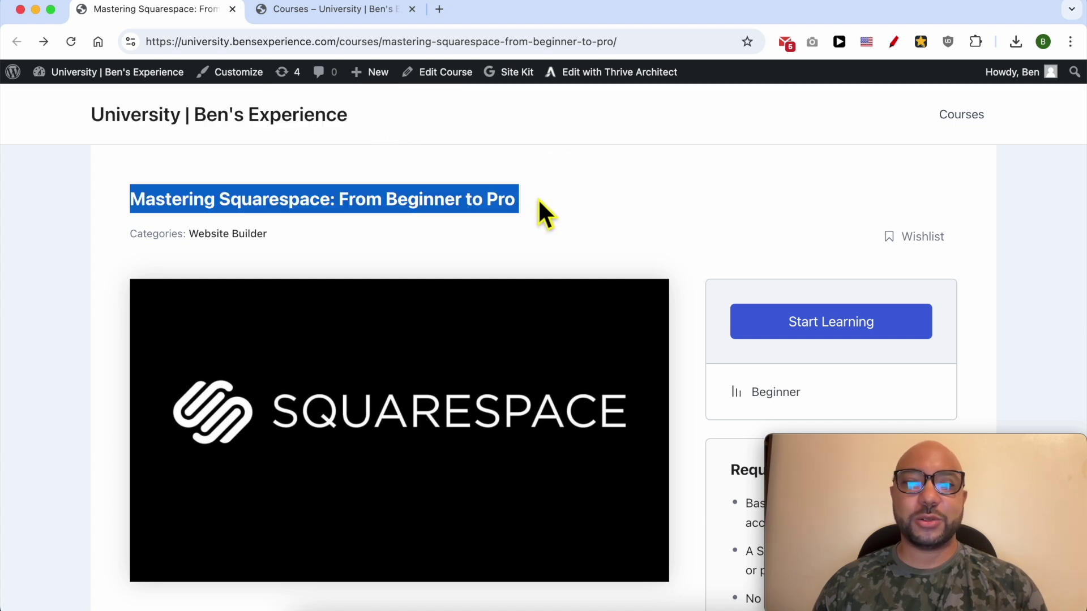
pyautogui.click(539, 205)
pyautogui.scroll(-5, 565, 258)
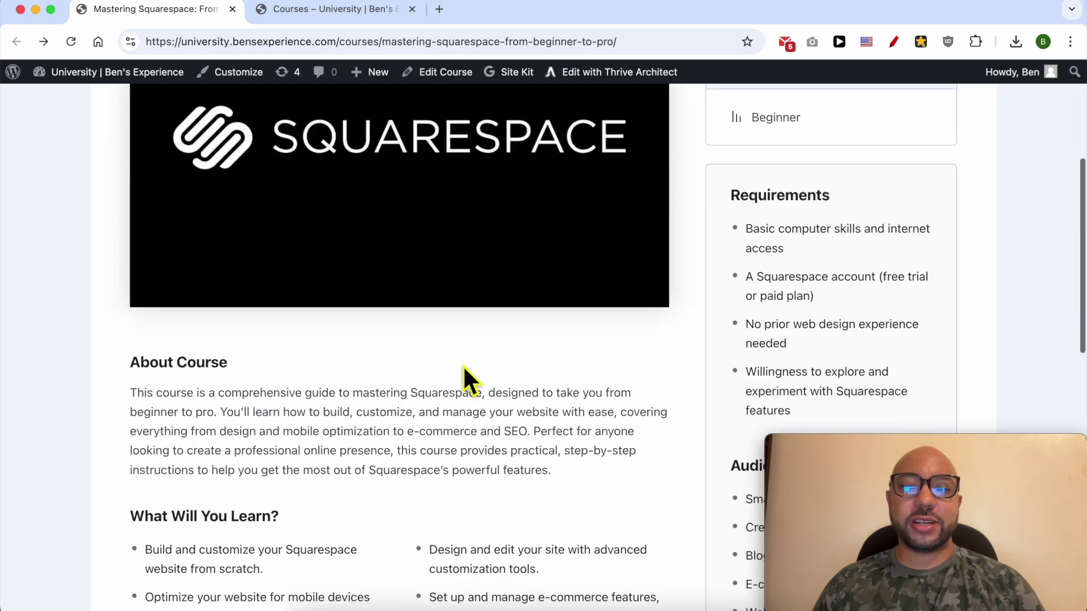
pyautogui.scroll(-11, 463, 374)
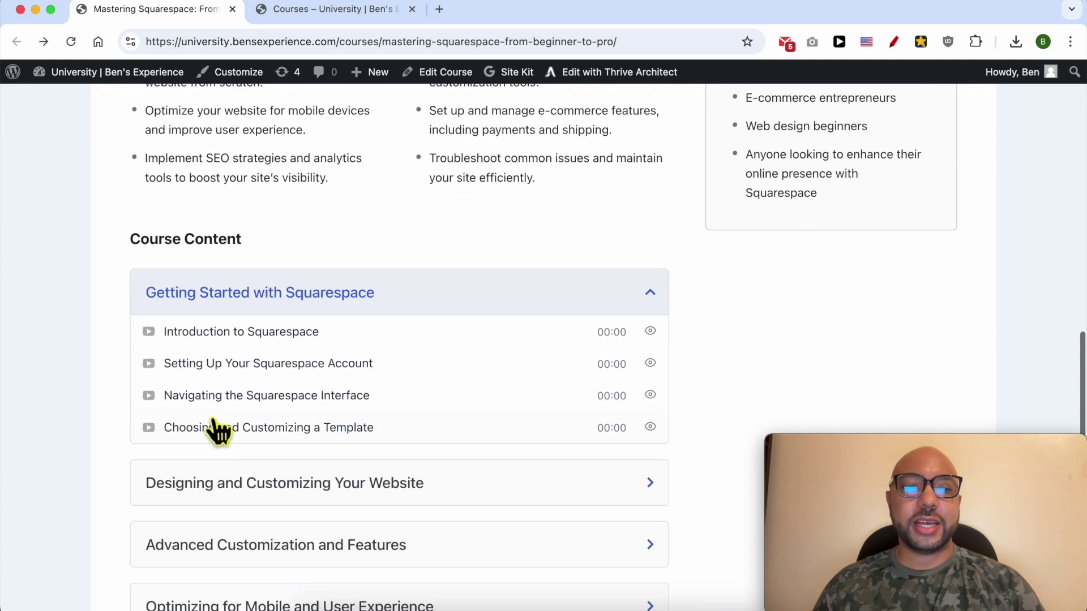
pyautogui.scroll(-1, 218, 431)
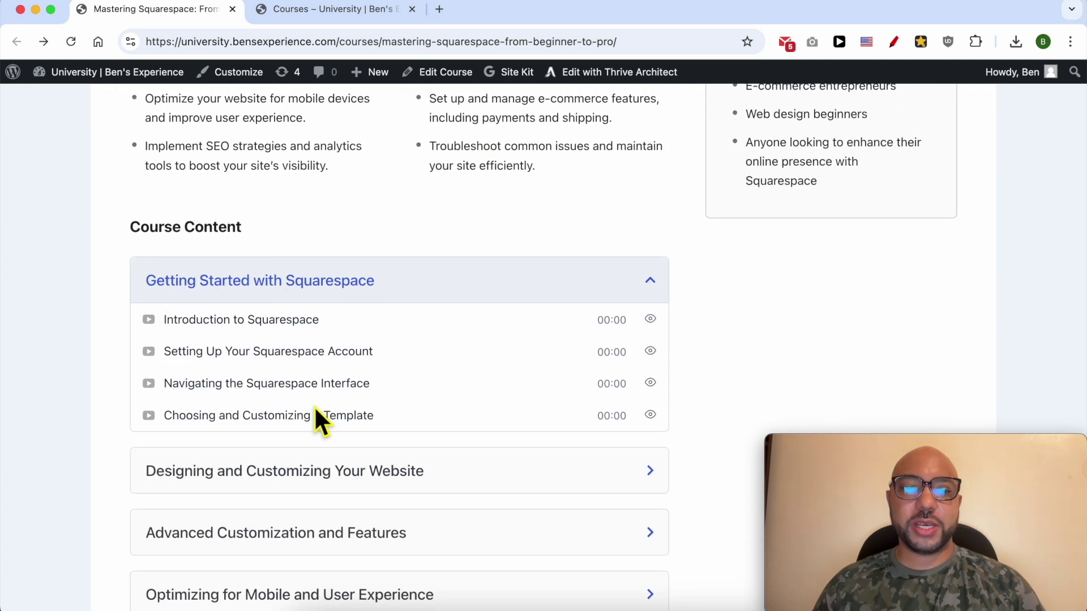
pyautogui.scroll(-3, 271, 410)
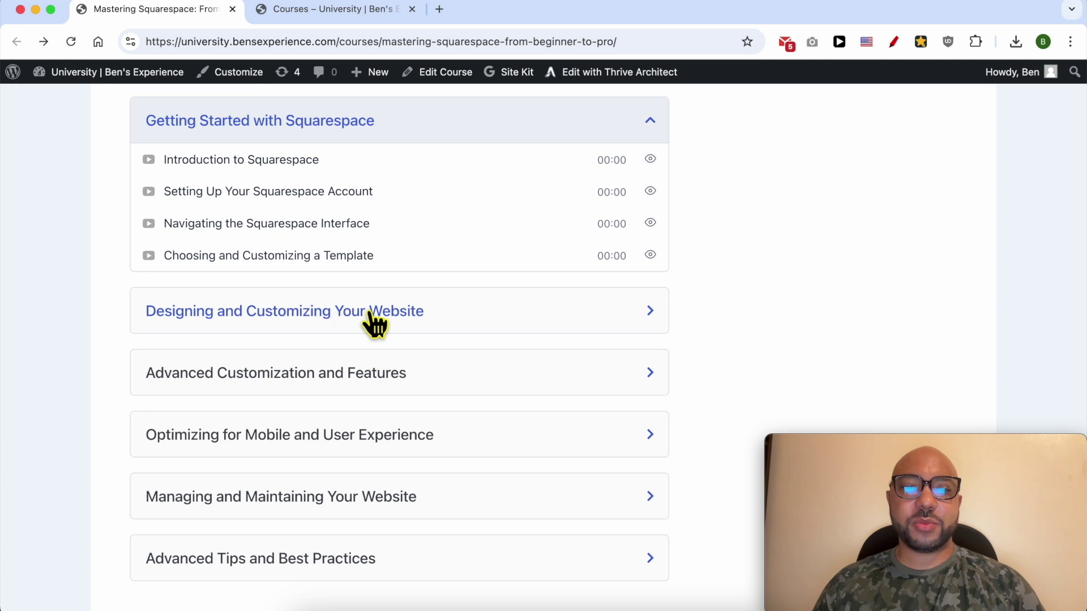
# Step: Expand the Designing, Advanced Customization, Mobile, Managing and Advanced Tips course sections
pyautogui.click(388, 323)
pyautogui.click(342, 456)
pyautogui.scroll(-3, 341, 504)
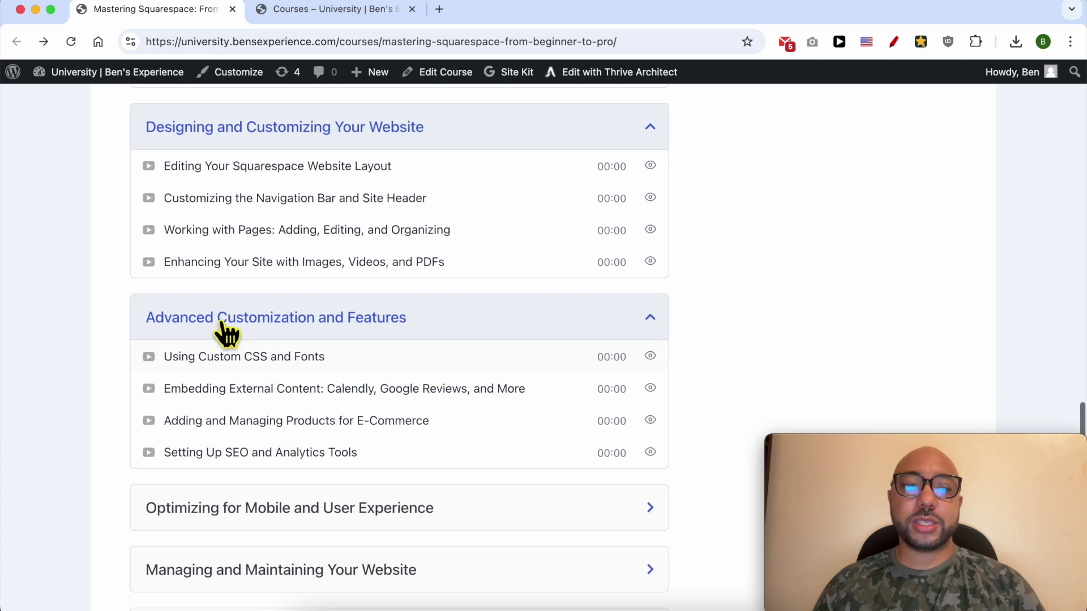
pyautogui.scroll(-3, 235, 330)
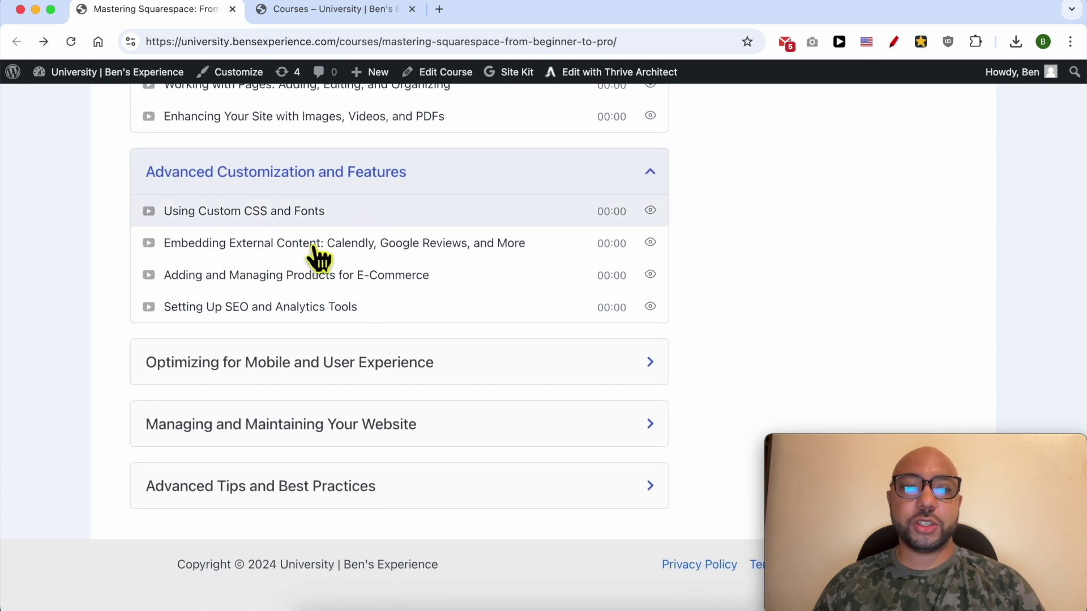
pyautogui.click(212, 368)
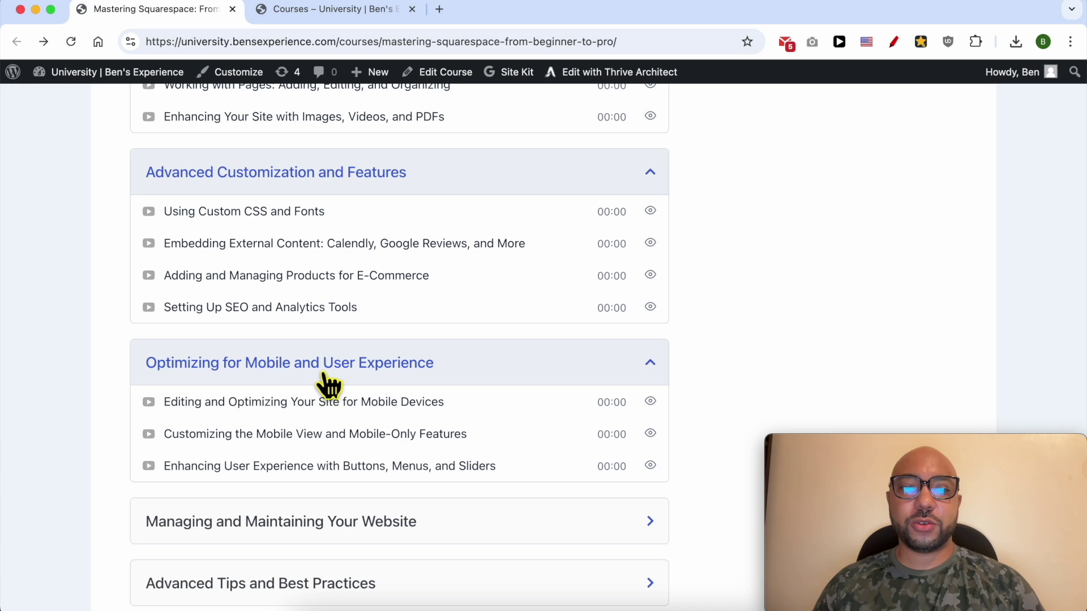
pyautogui.scroll(-2, 334, 410)
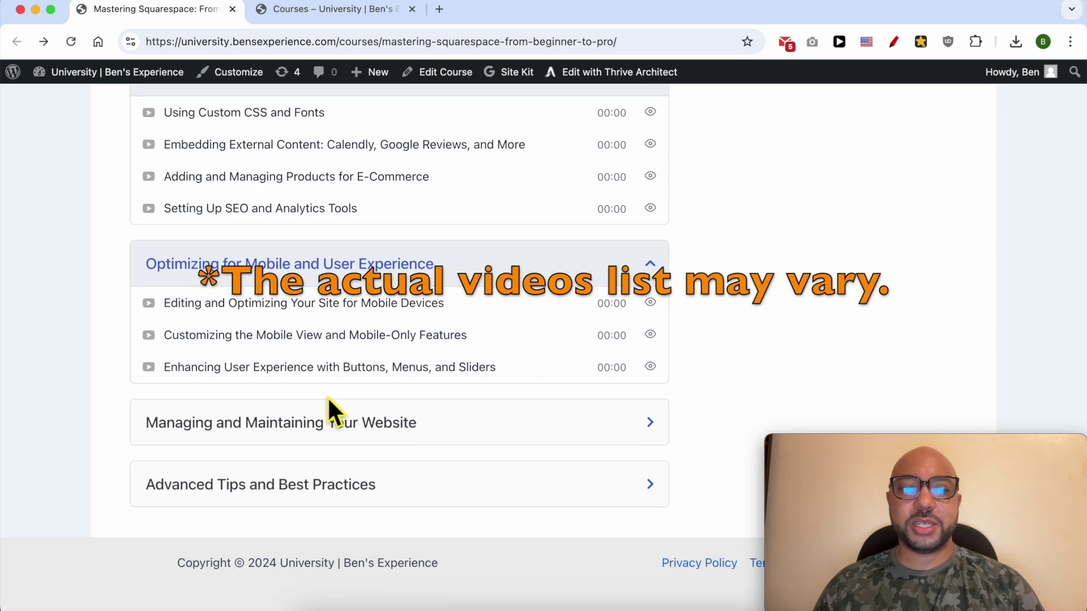
pyautogui.click(255, 423)
pyautogui.scroll(-3, 279, 424)
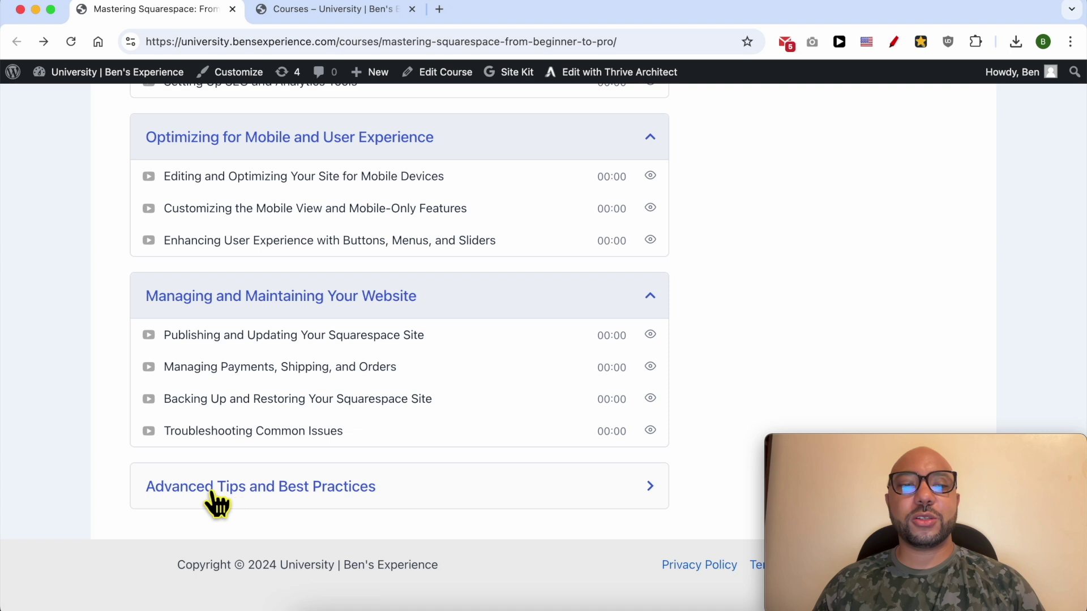
pyautogui.click(297, 493)
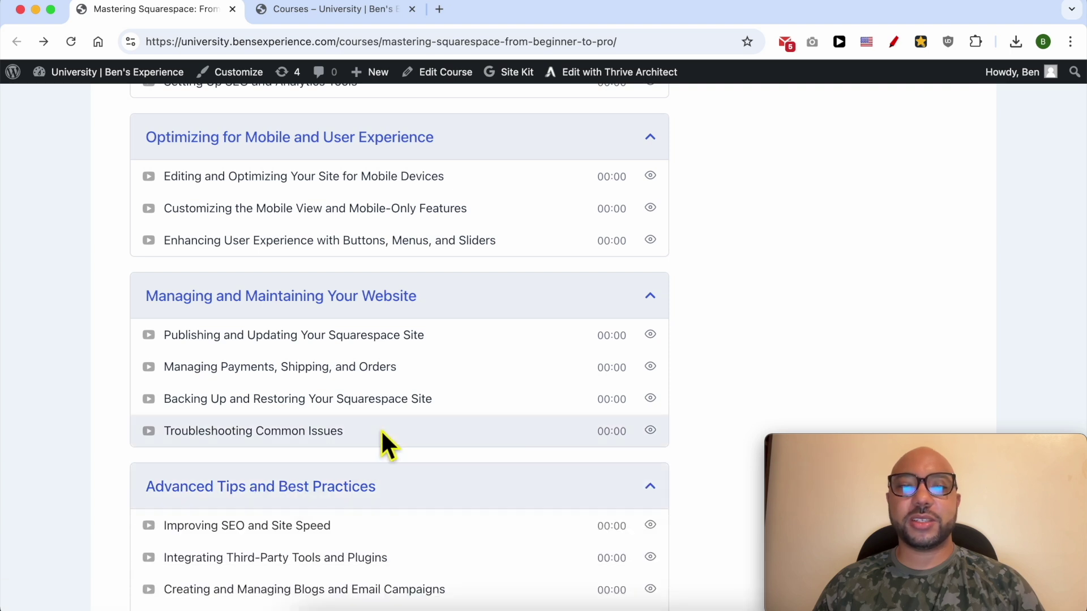
pyautogui.scroll(15, 291, 369)
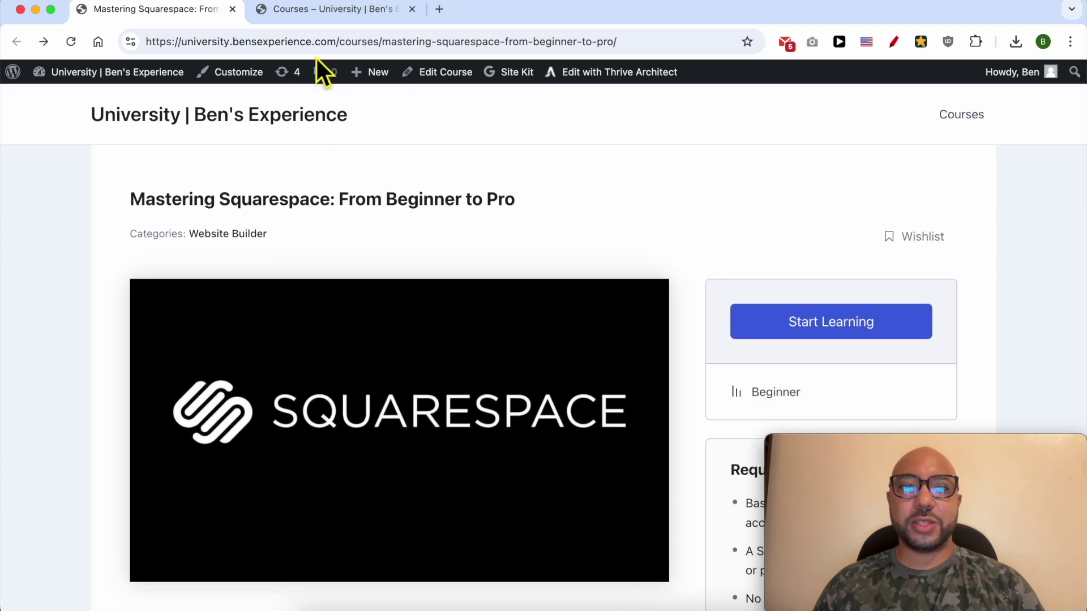
pyautogui.click(334, 9)
# Step: Scroll through the hosting course cards and highlight the university site's URL
pyautogui.scroll(-6, 396, 174)
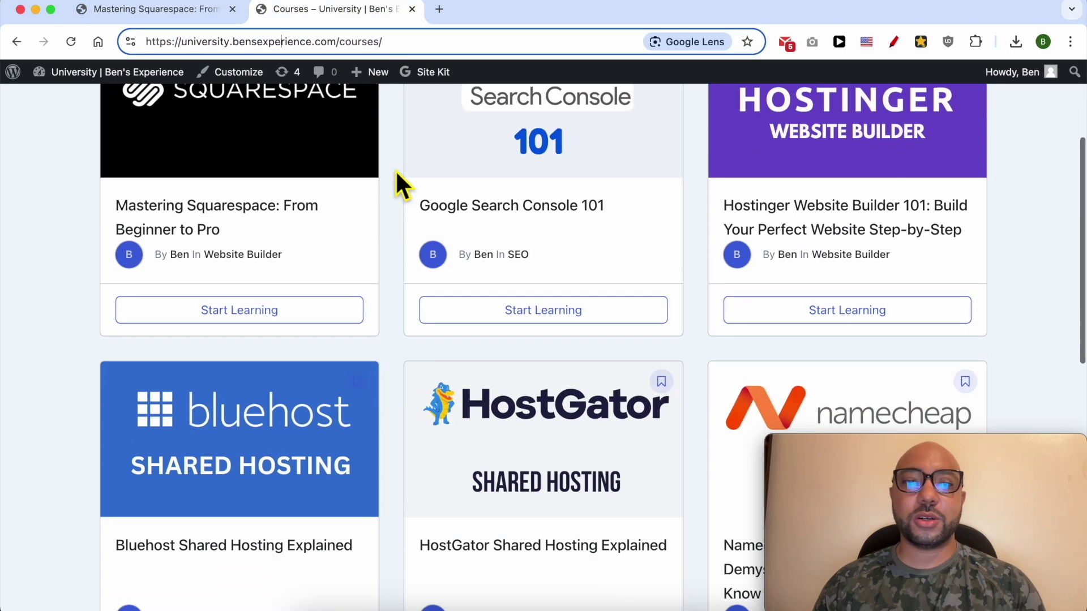
pyautogui.scroll(-5, 397, 176)
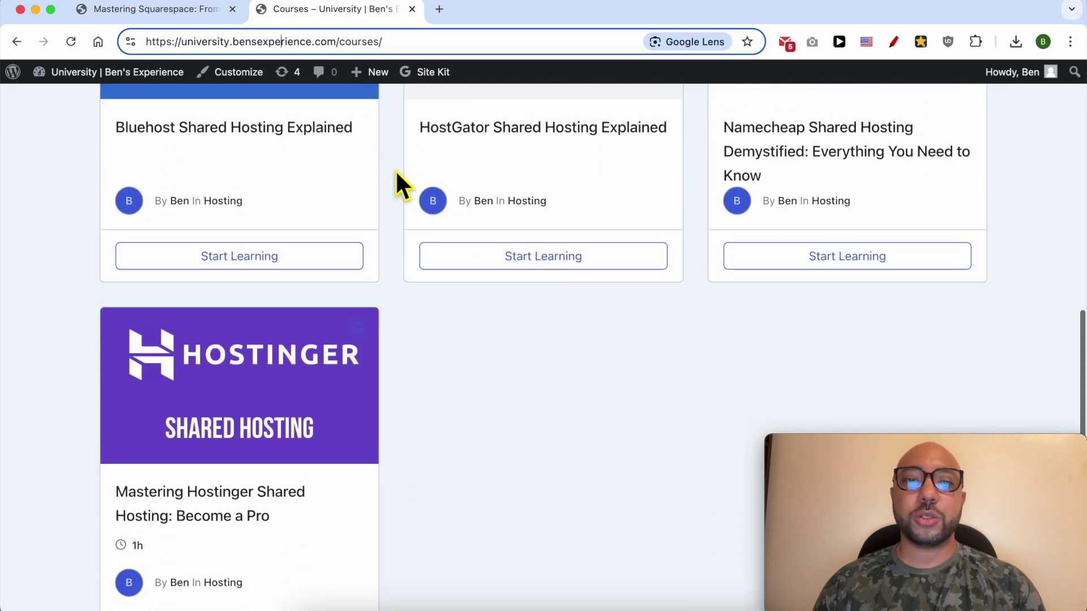
pyautogui.scroll(-2, 396, 181)
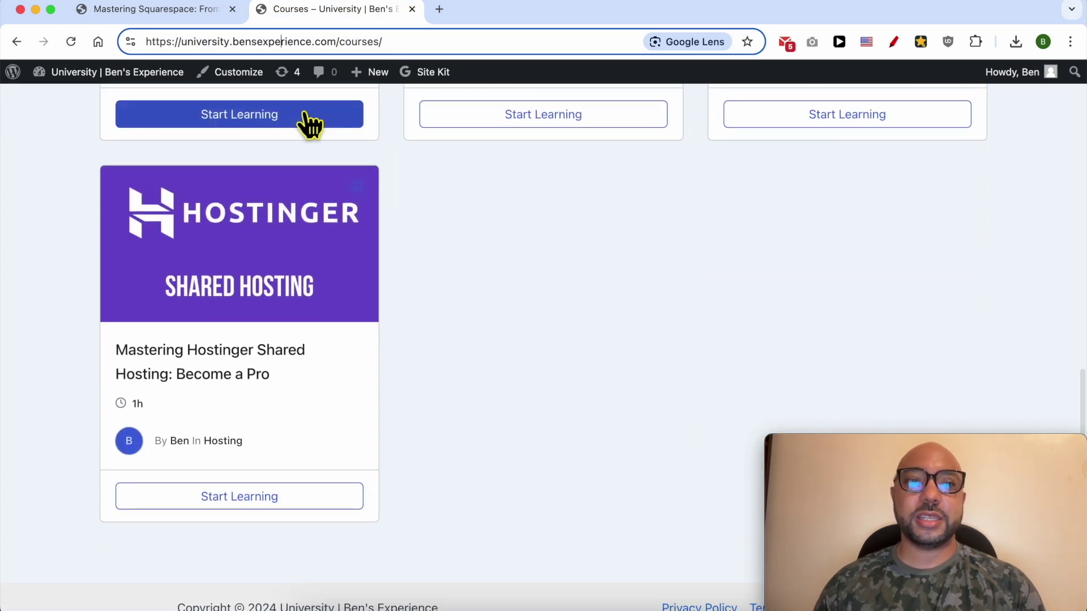
pyautogui.moveTo(338, 42); pyautogui.dragTo(129, 48)
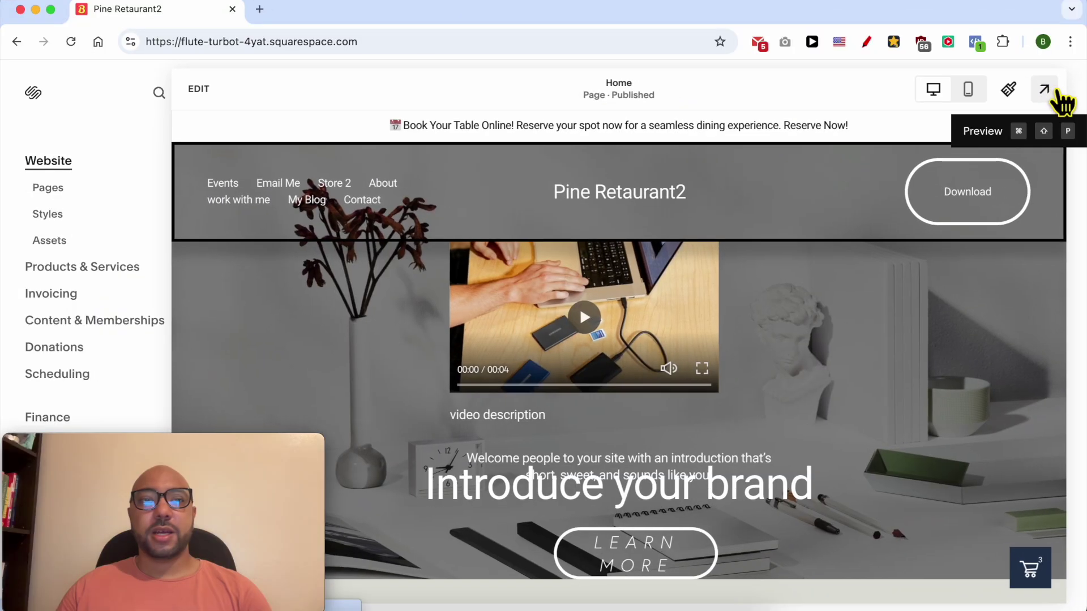
# Step: In preview, add the Country Feast Set from Store 2 to the cart (A$50.00) and check out
pyautogui.click(1044, 89)
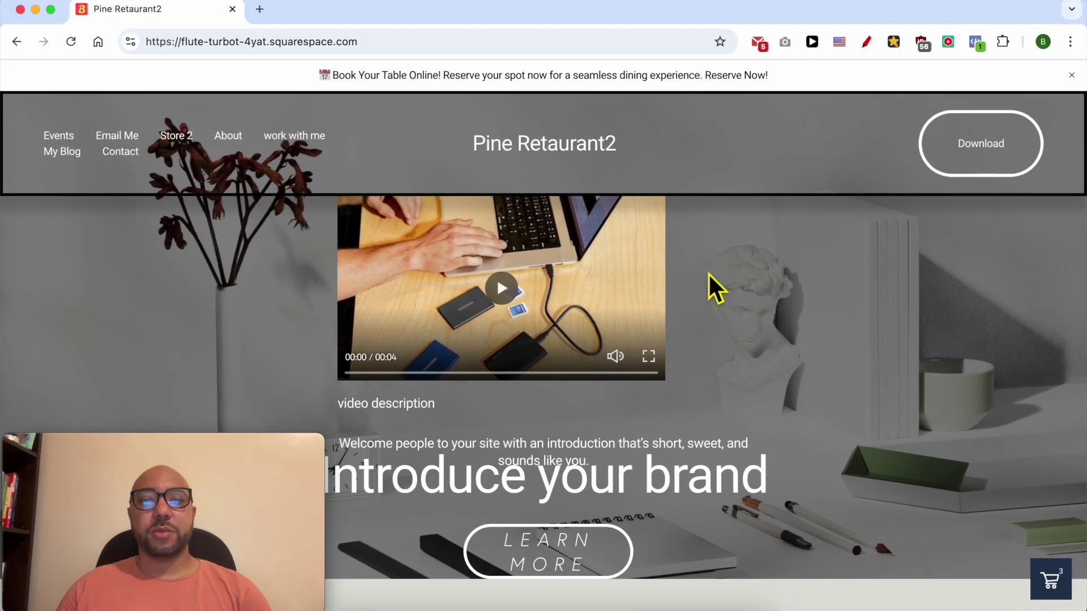
pyautogui.click(166, 137)
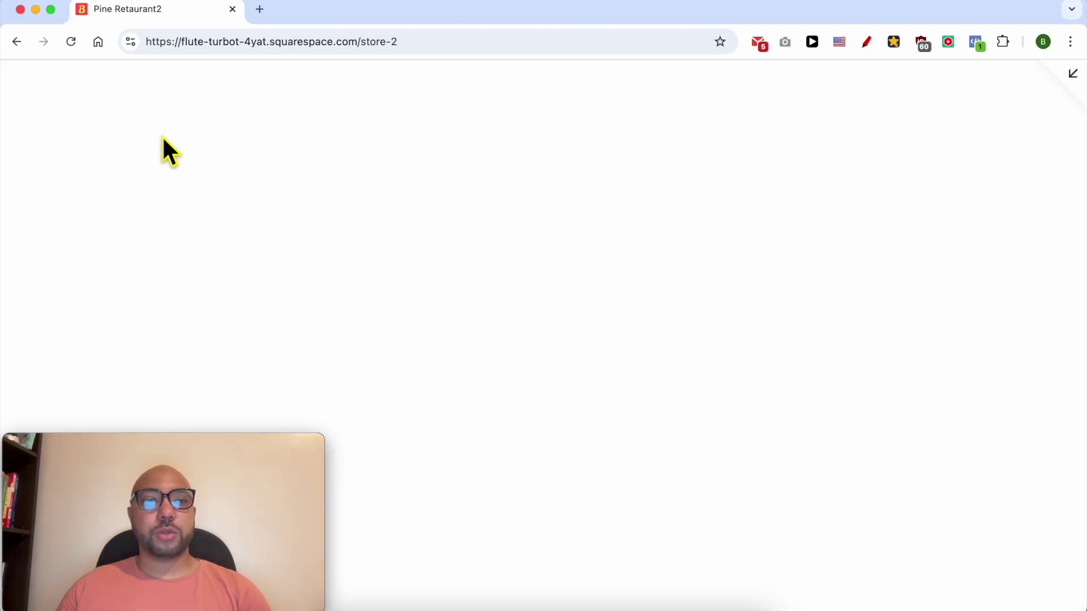
pyautogui.click(413, 276)
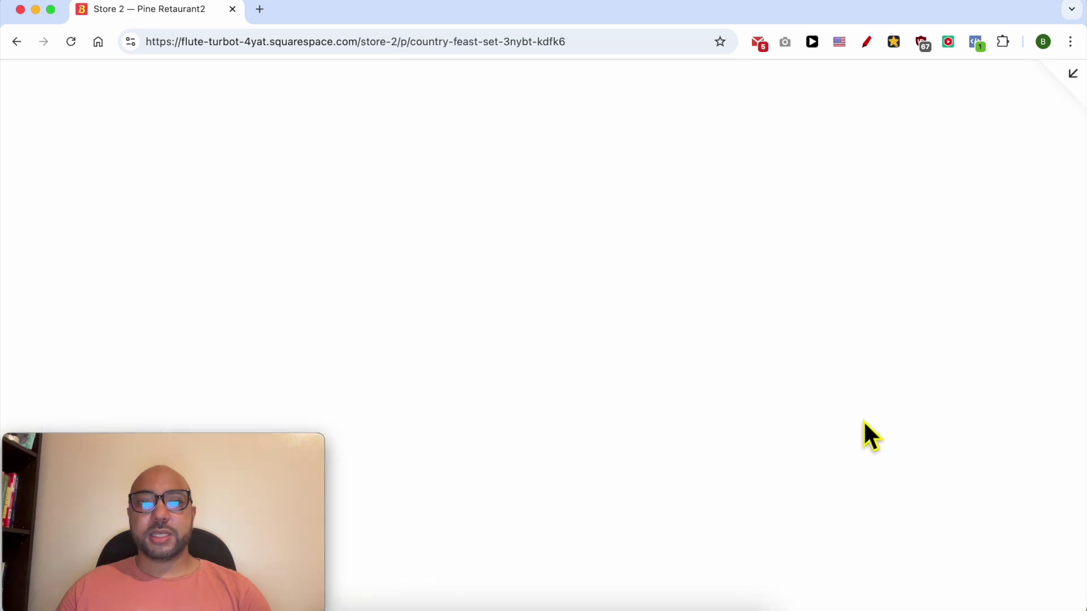
pyautogui.scroll(-4, 864, 420)
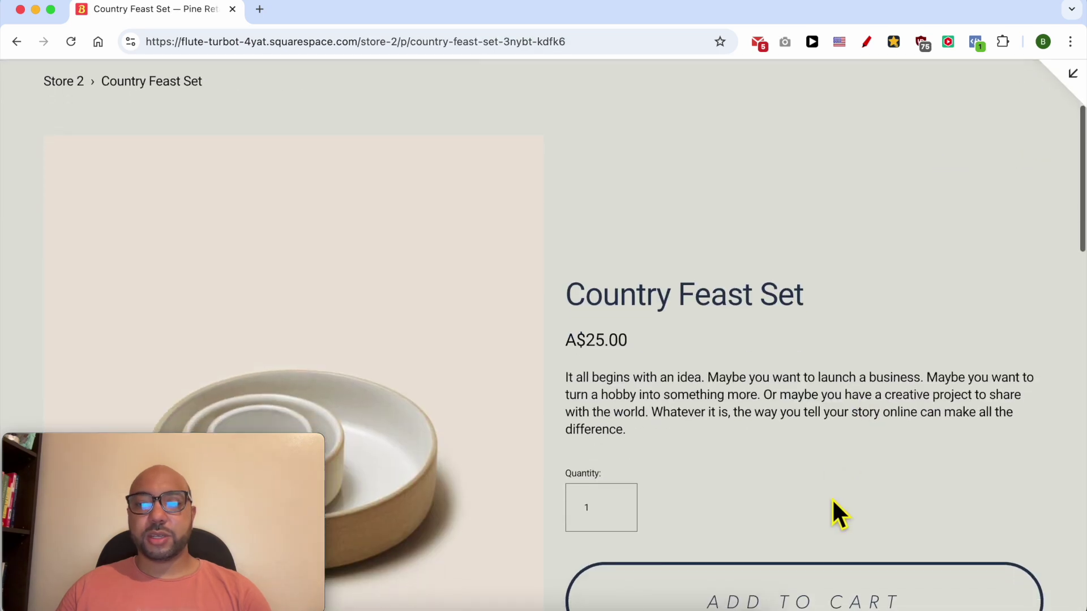
pyautogui.click(837, 592)
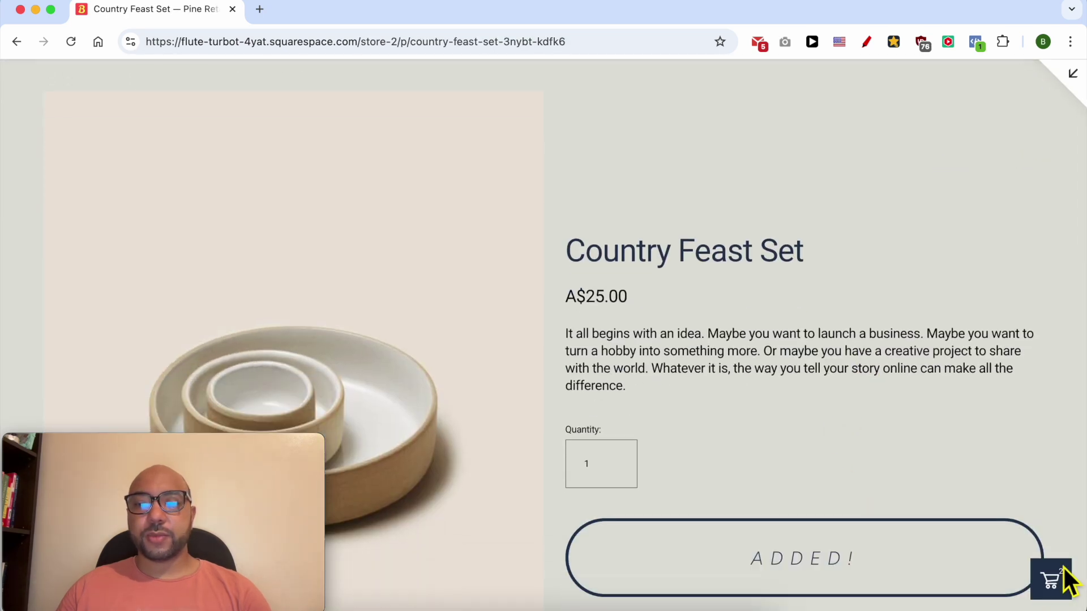
pyautogui.click(1055, 591)
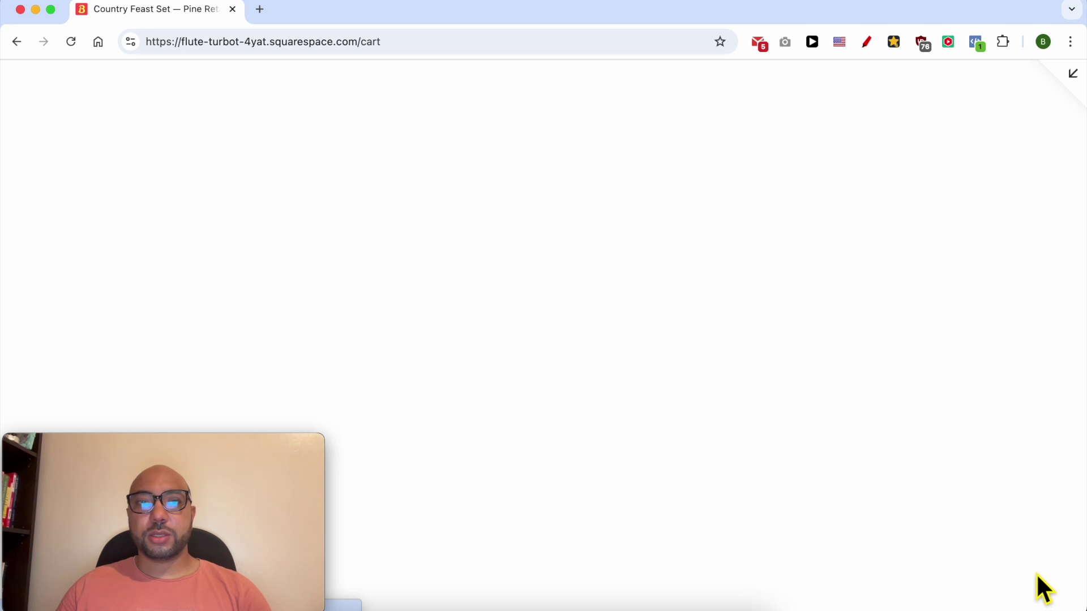
pyautogui.scroll(-9, 905, 509)
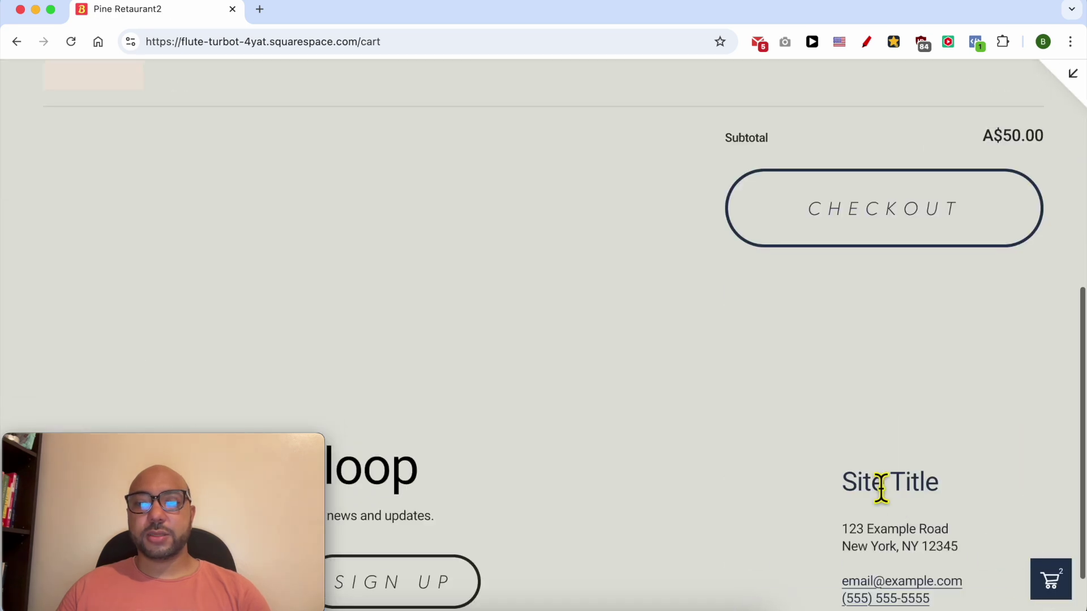
pyautogui.click(861, 236)
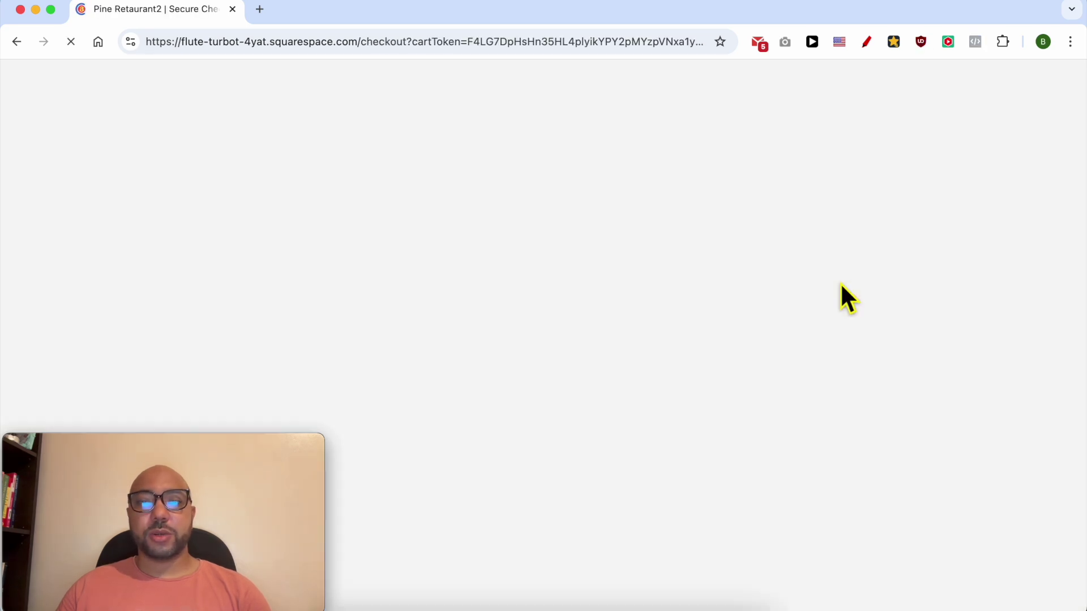
# Step: Submit the shopper's e-mail at checkout, with tax still showing A$0.00
pyautogui.click(287, 206)
pyautogui.write('ben@ben.com')
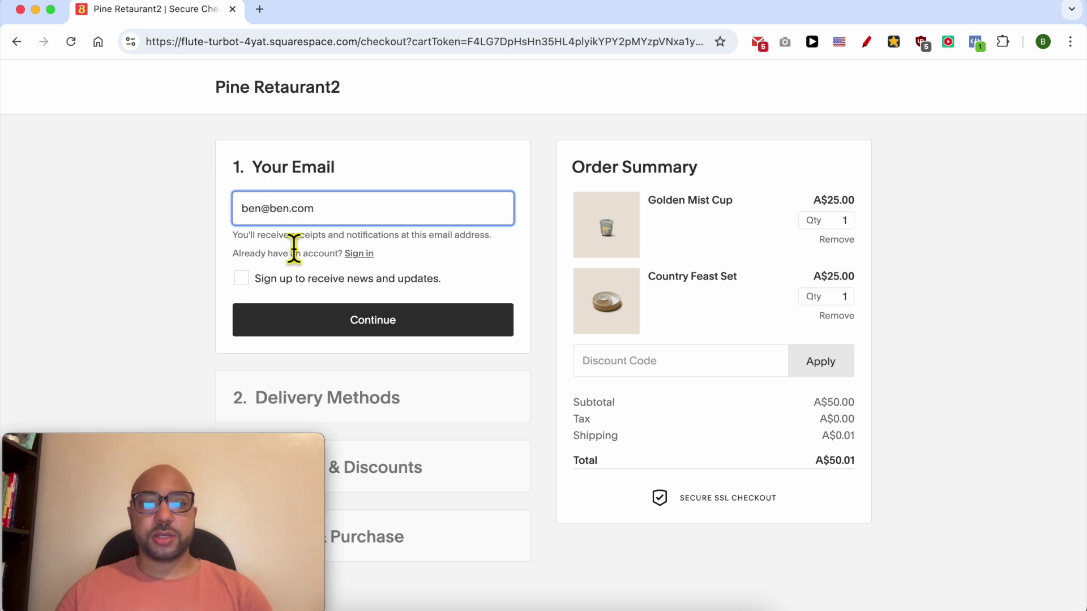
pyautogui.click(357, 317)
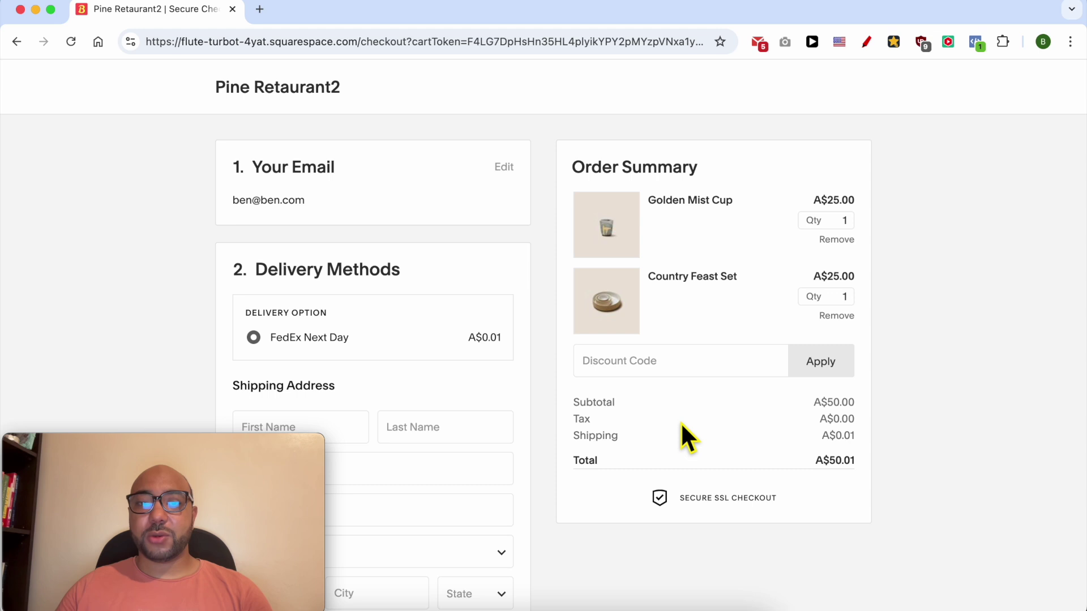
pyautogui.doubleClick(835, 425)
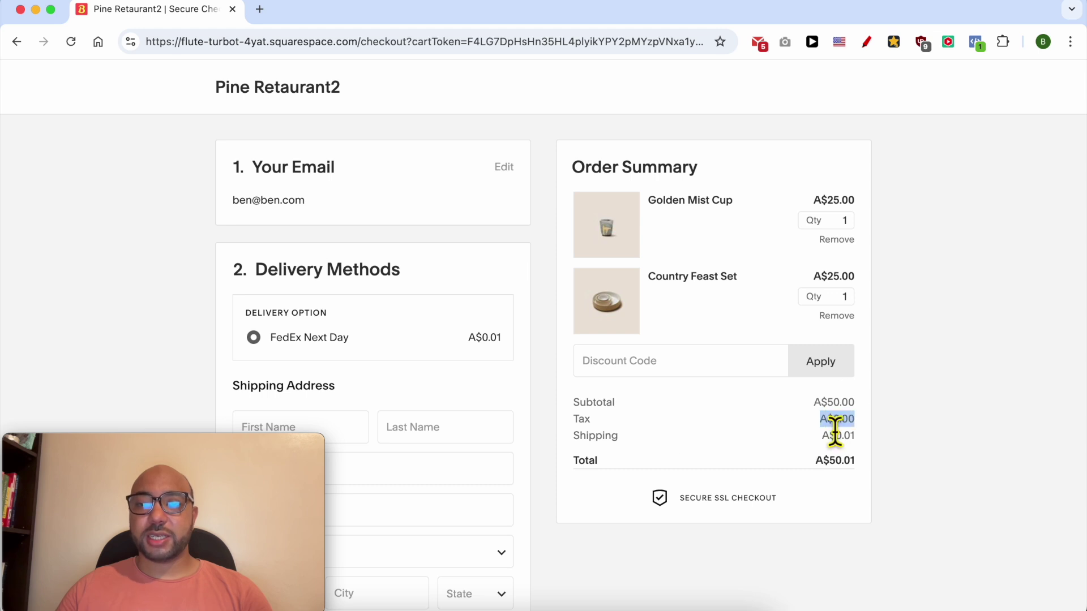
pyautogui.scroll(-5, 462, 395)
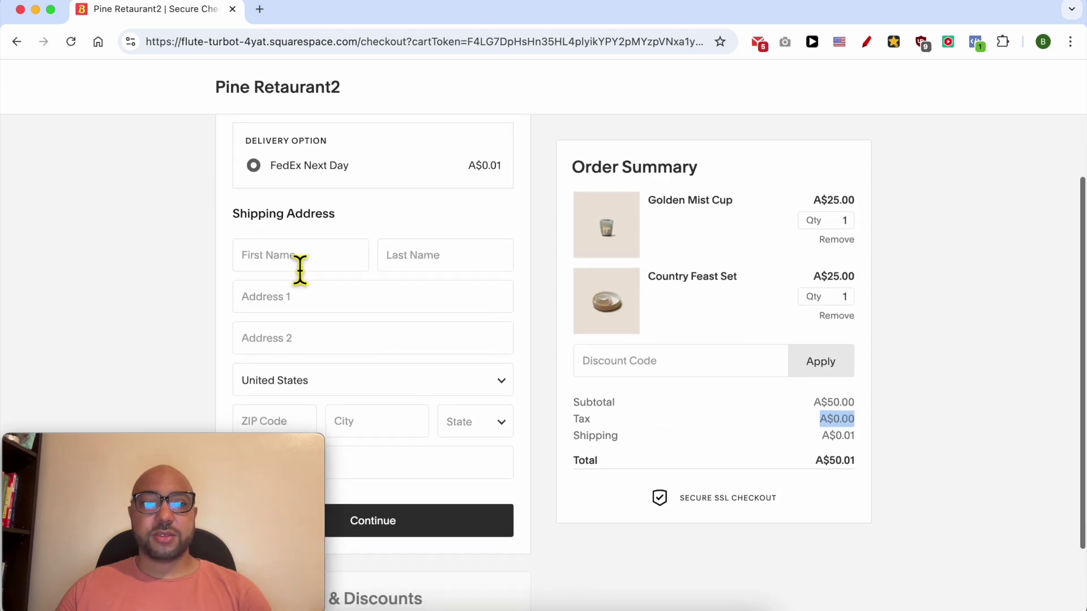
# Step: Fill in the shopper's first and last name for the shipping address
pyautogui.click(300, 269)
pyautogui.write('ben')
pyautogui.press('Tab')
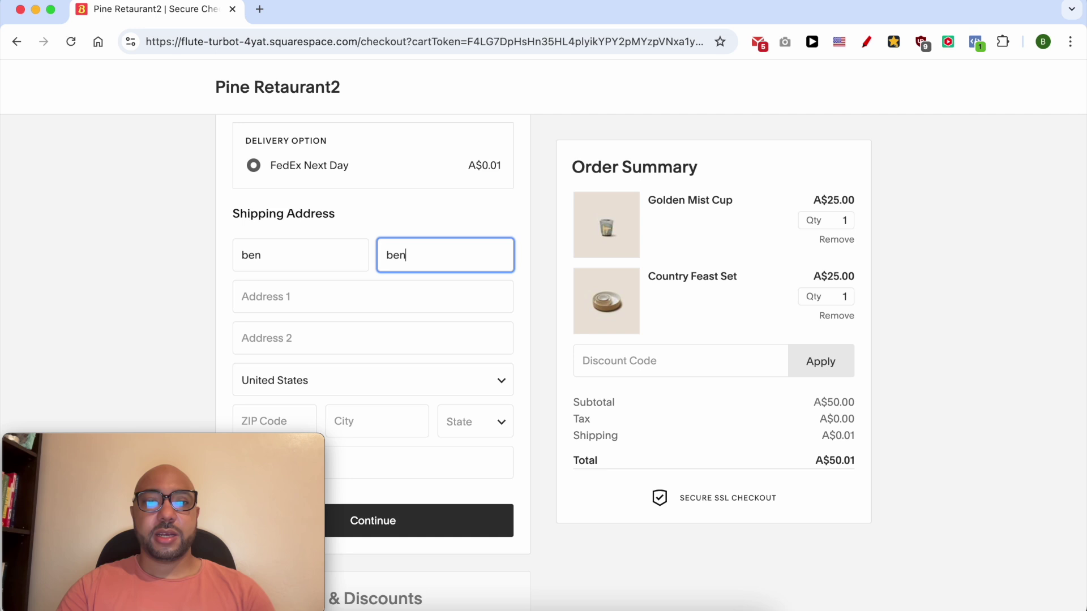
pyautogui.write('ben')
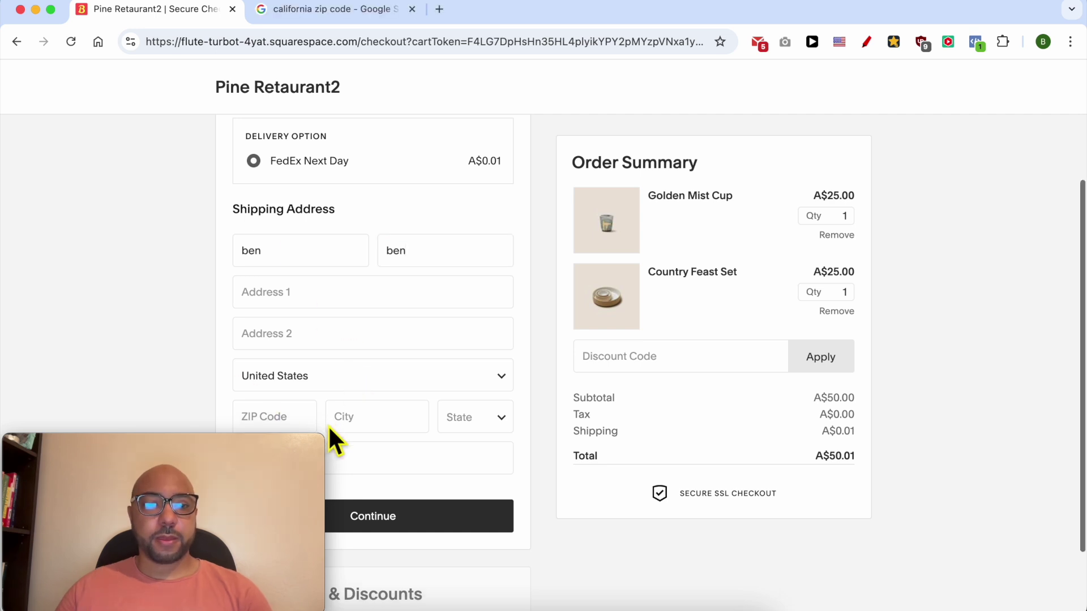
pyautogui.scroll(-2, 328, 426)
pyautogui.click(306, 338)
# Step: Enter shipping ZIP 90001 so A$2.50 sales tax is added to the A$50.00 subtotal
pyautogui.write('90001')
pyautogui.click(197, 329)
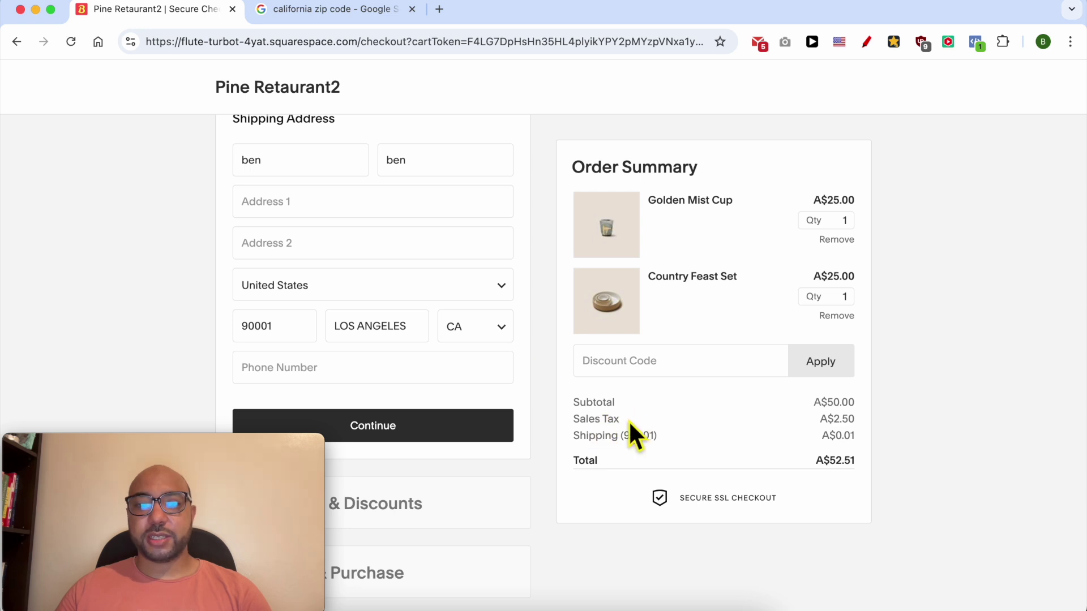
pyautogui.moveTo(614, 425); pyautogui.dragTo(614, 430)
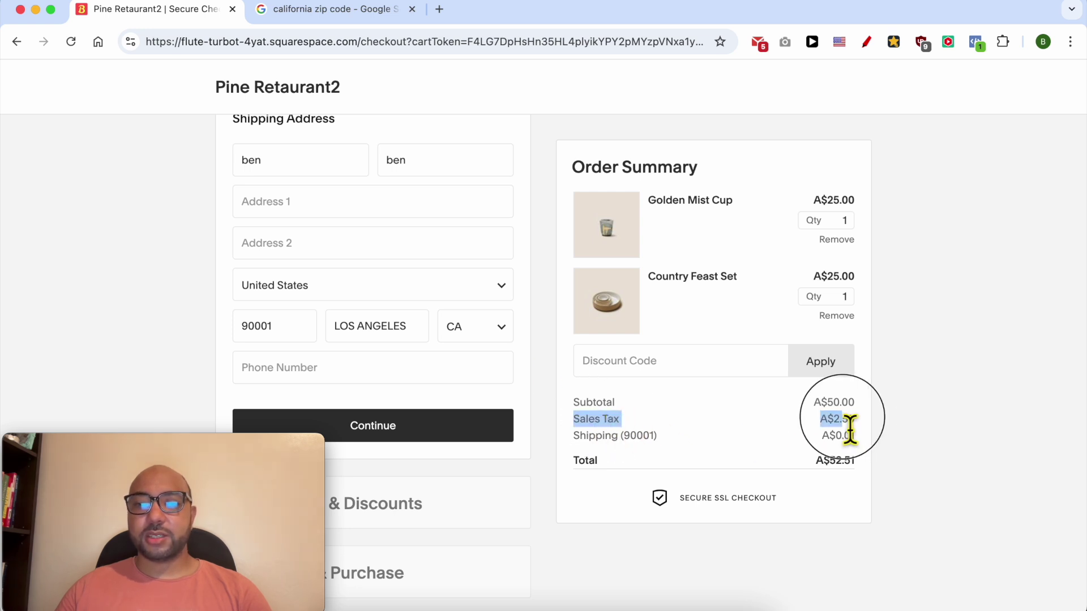
pyautogui.doubleClick(849, 408)
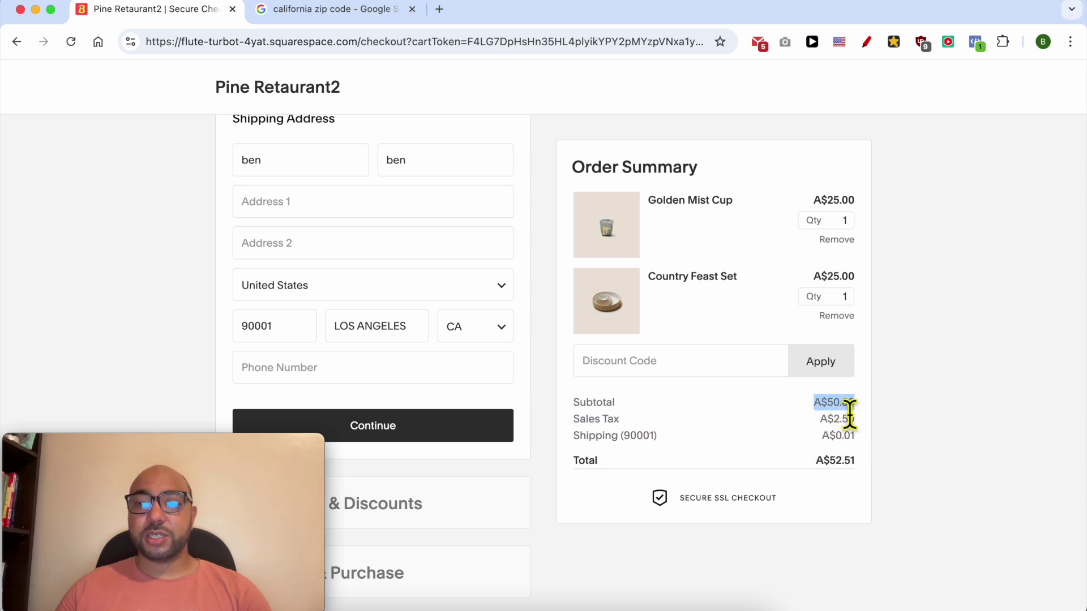